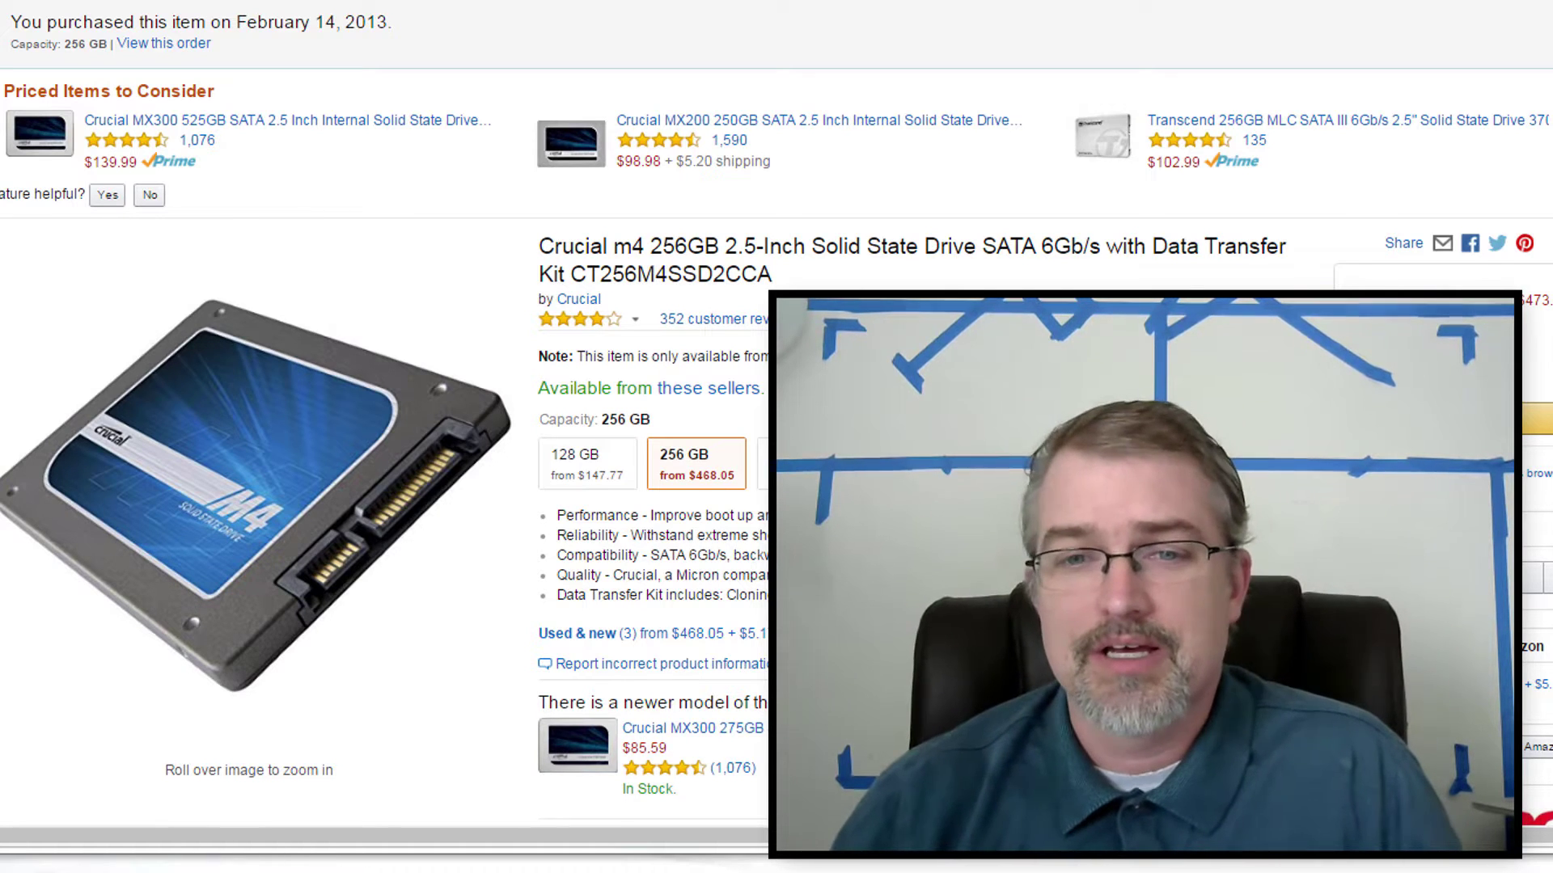
# Step: Look over the Amazon listing for the Crucial m4 256GB SSD (CT256M4SSD2CCA)
pyautogui.moveTo(372, 372)
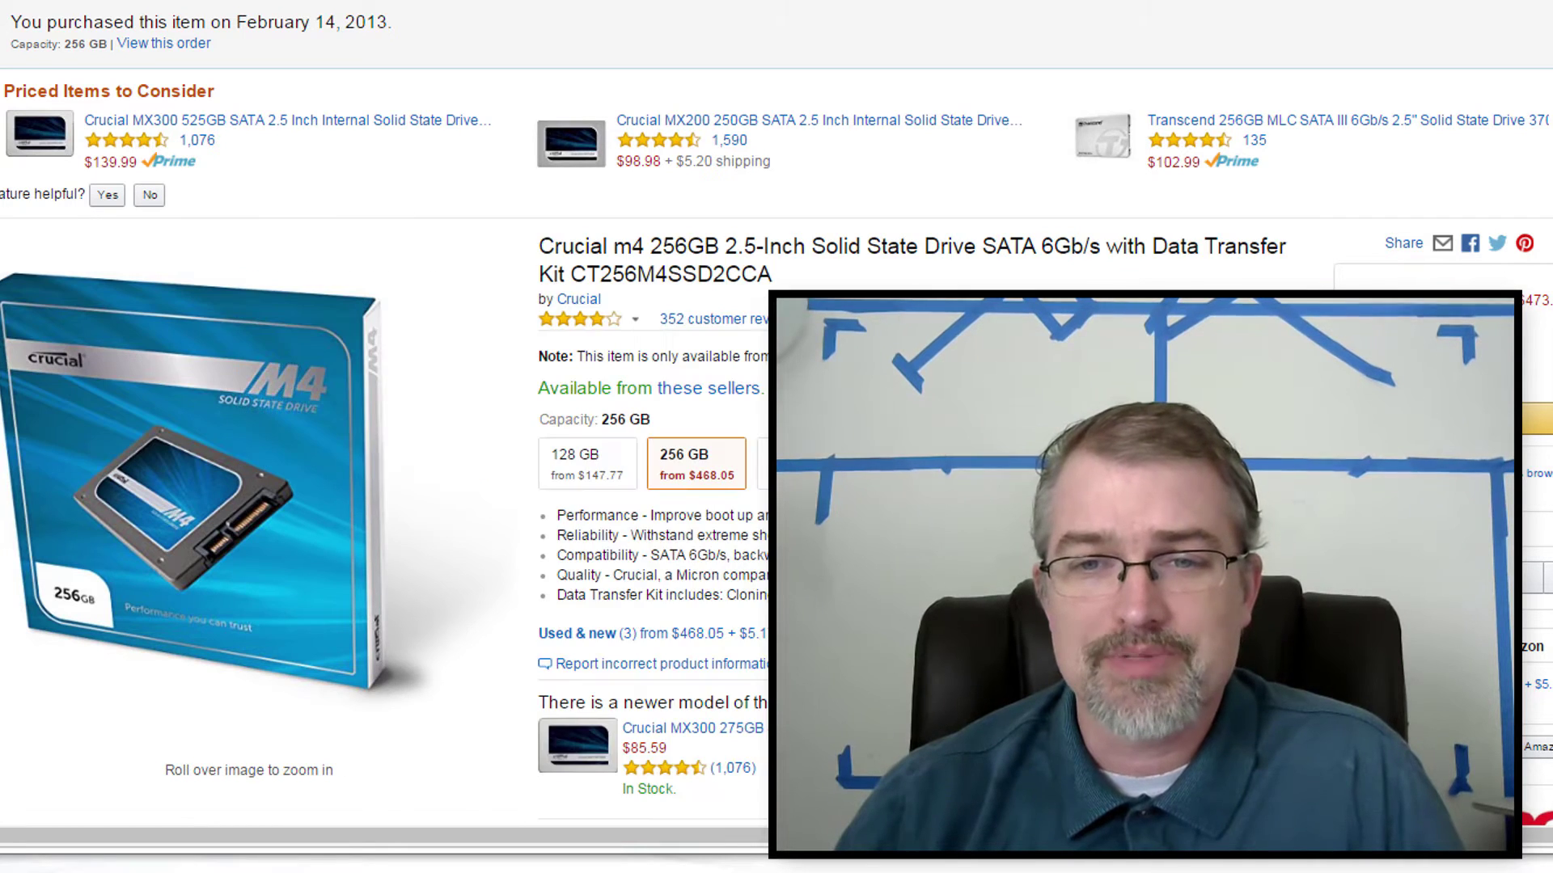
pyautogui.moveTo(4, 388)
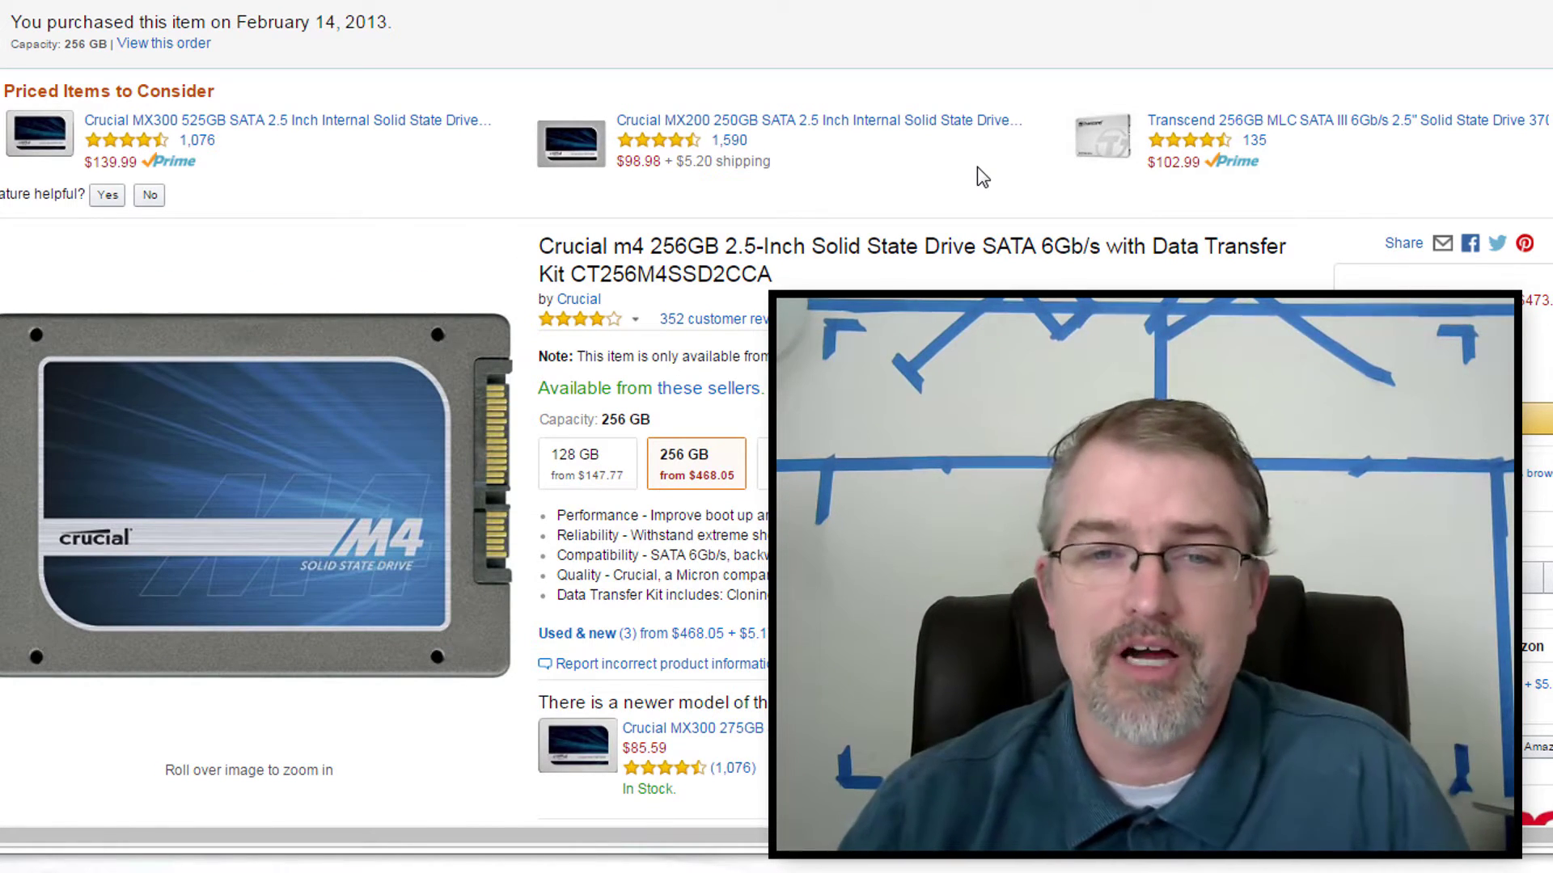
# Step: Select the model number CT256M4SSD2CCA in the Amazon product title
pyautogui.doubleClick(750, 274)
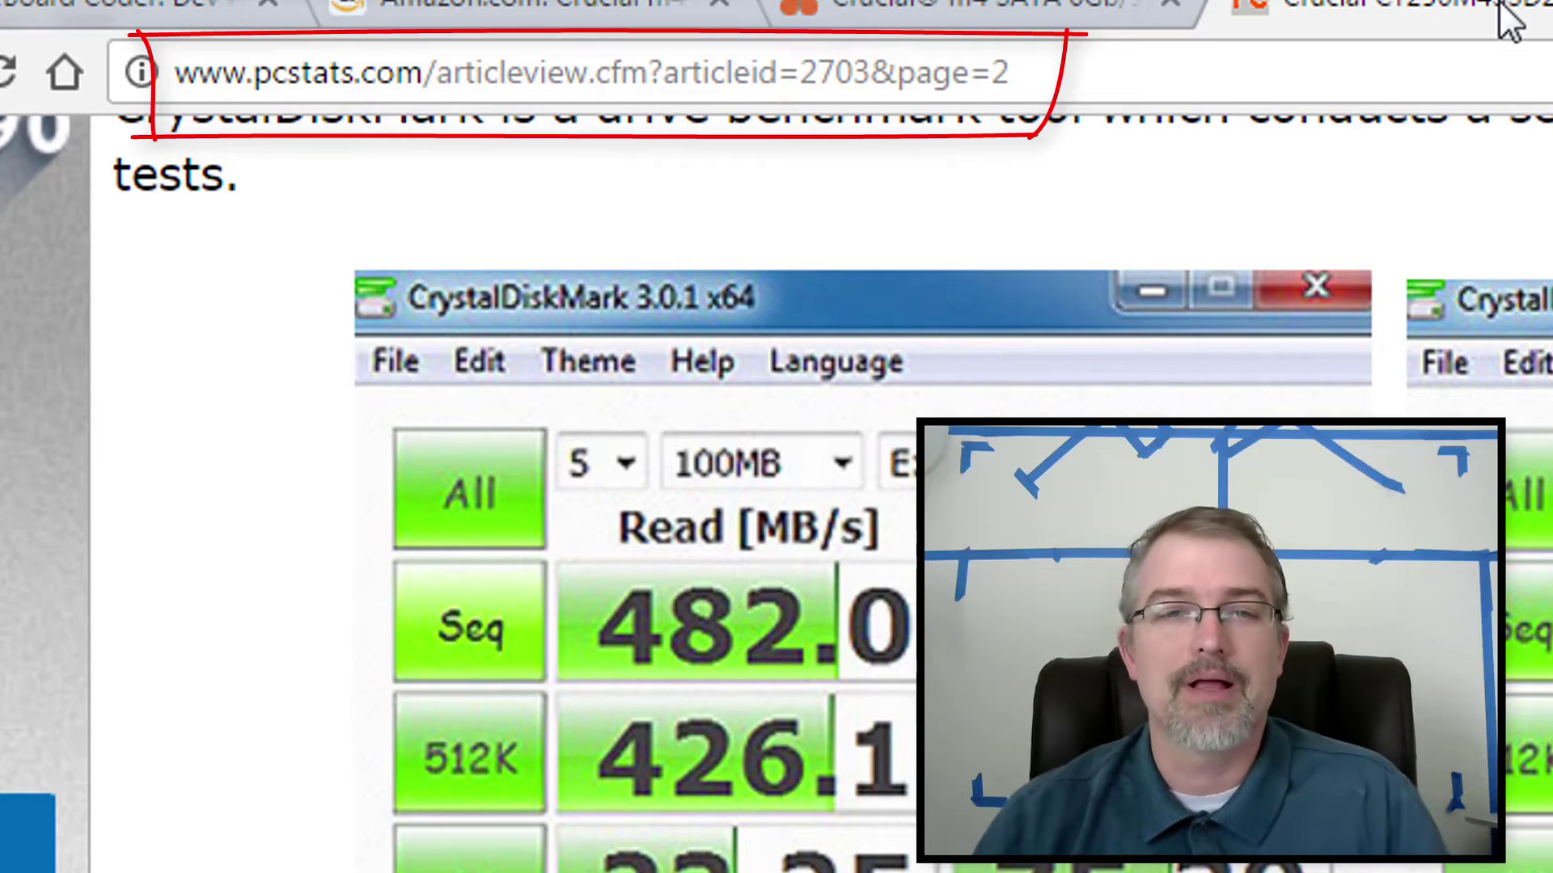
# Step: Scroll the PCStats review to its 100MB–2000MB CrystalDiskMark 3.0.1 result screenshots
pyautogui.scroll(3, 1497, 348)
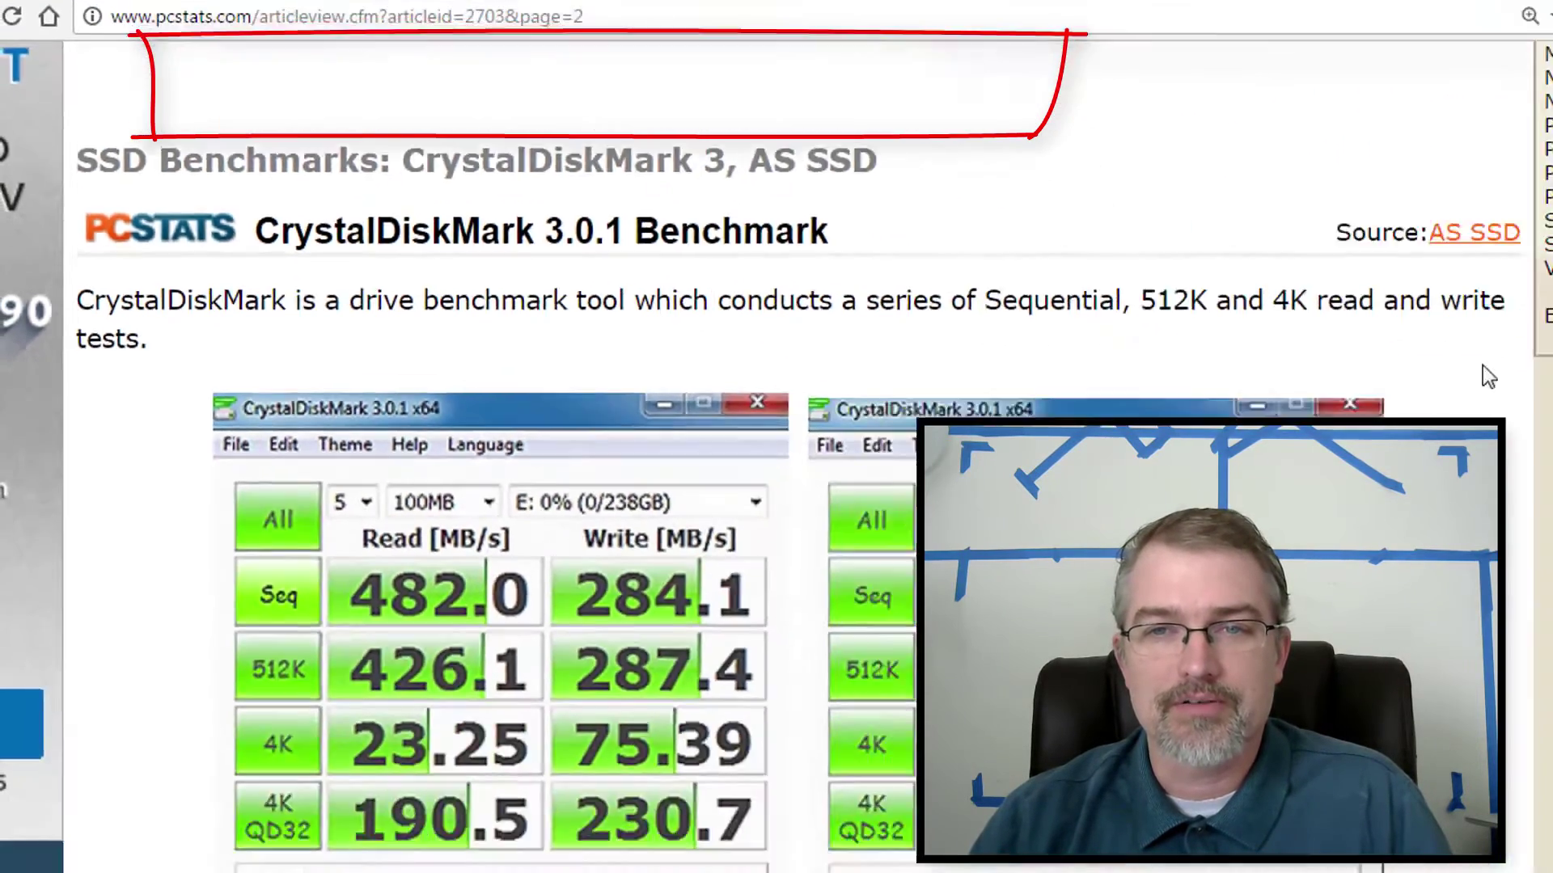
pyautogui.scroll(8, 1149, 306)
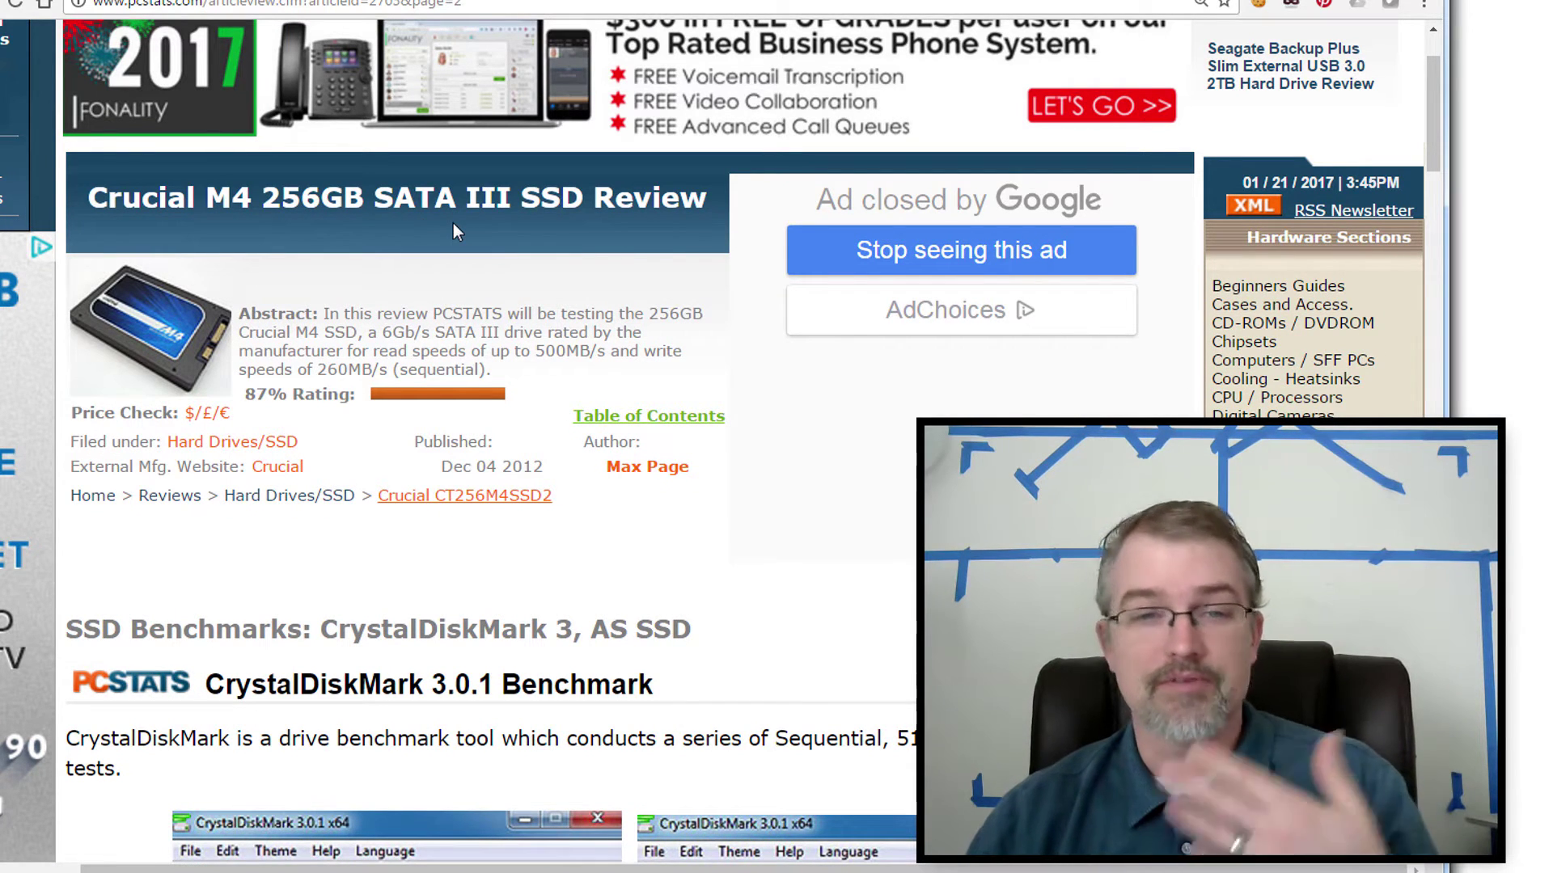
pyautogui.scroll(-6, 740, 437)
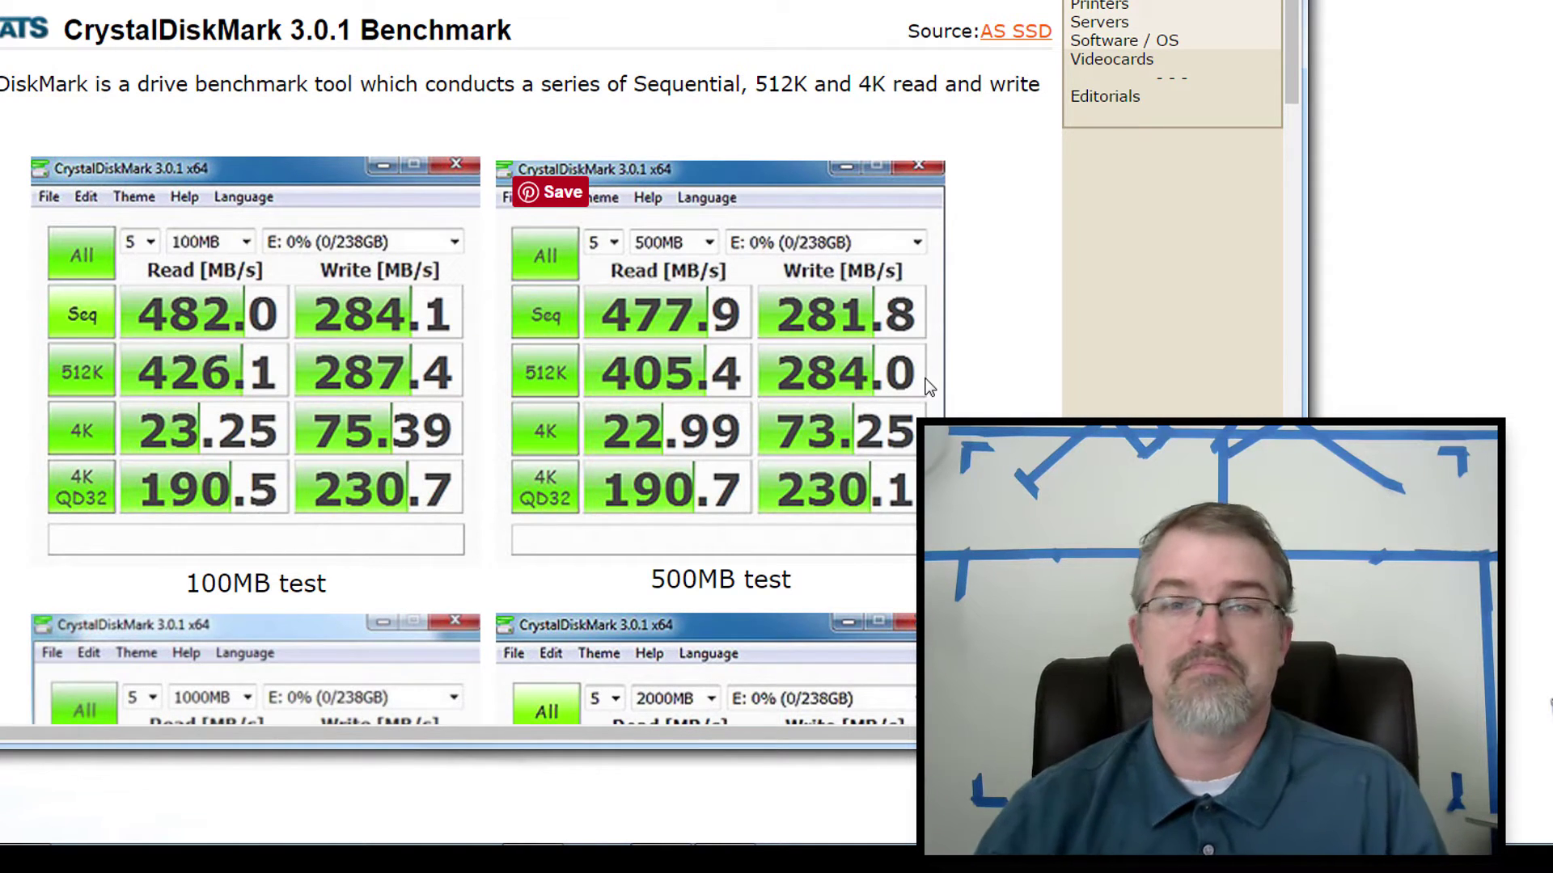
pyautogui.scroll(-2, 974, 357)
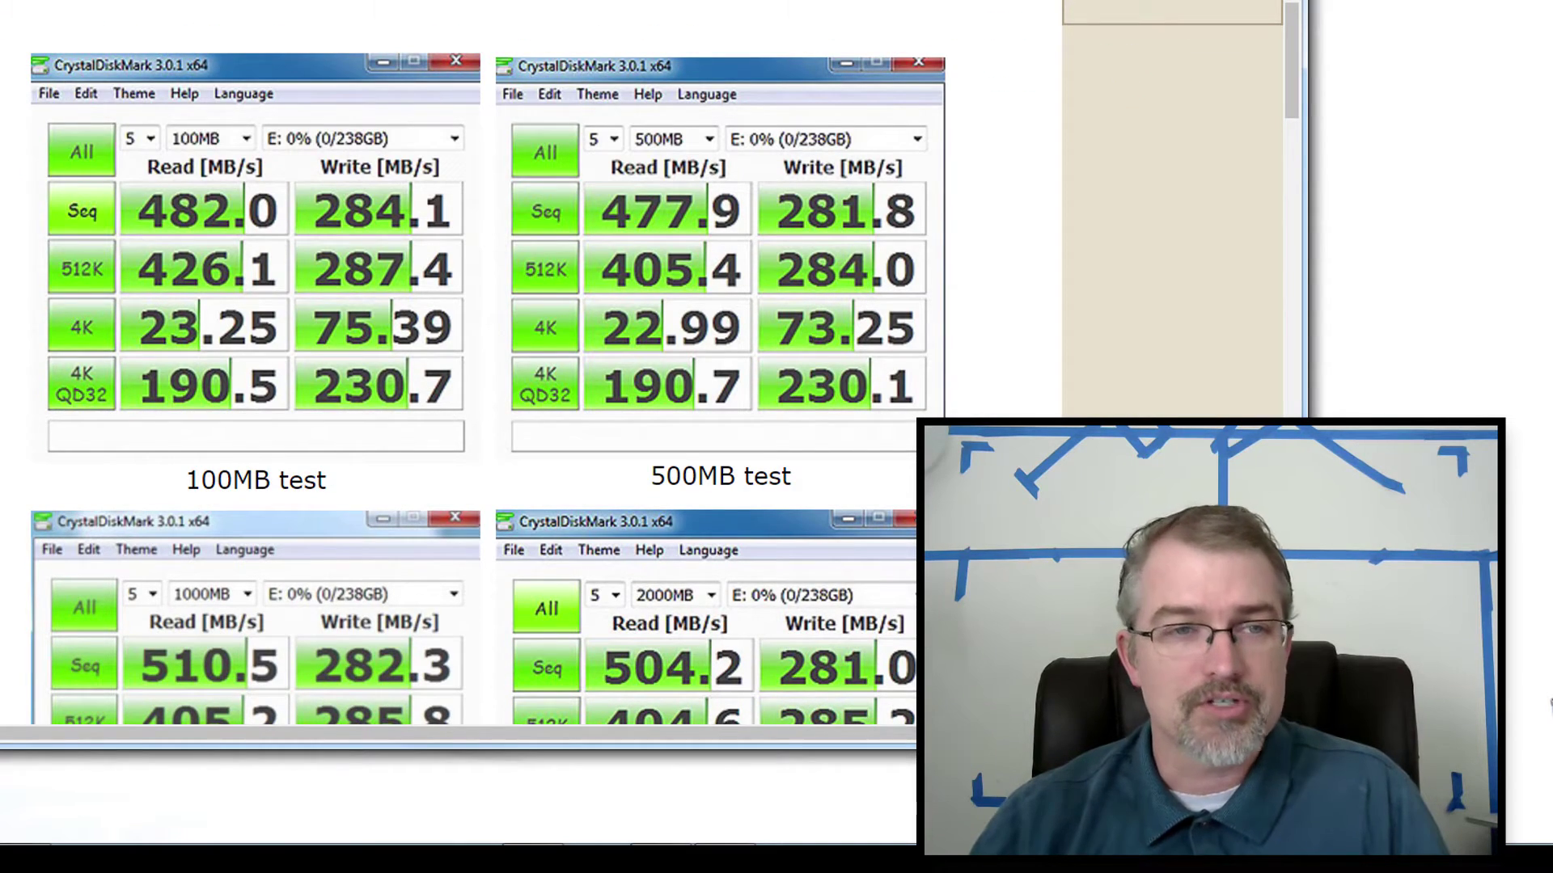
pyautogui.hotkey('alt', 'Tab')
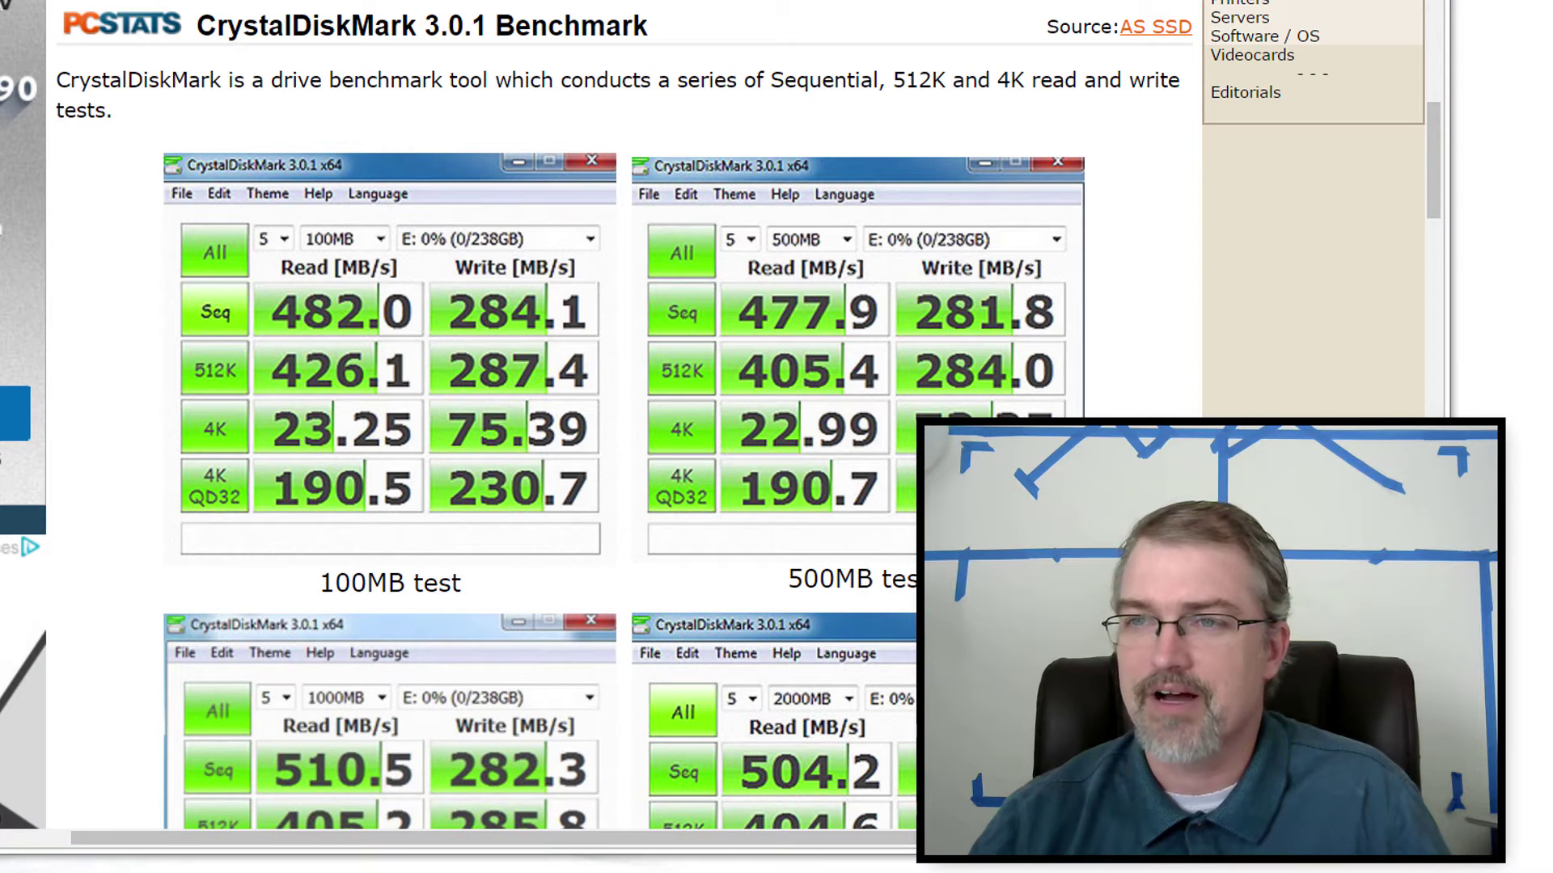
# Step: Bring CrystalDiskMark 5.2.1 beside the review, set the size to 100MiB, and run Seq on C:
pyautogui.hotkey('alt', 'Tab')
pyautogui.moveTo(825, 192); pyautogui.dragTo(1370, 156)
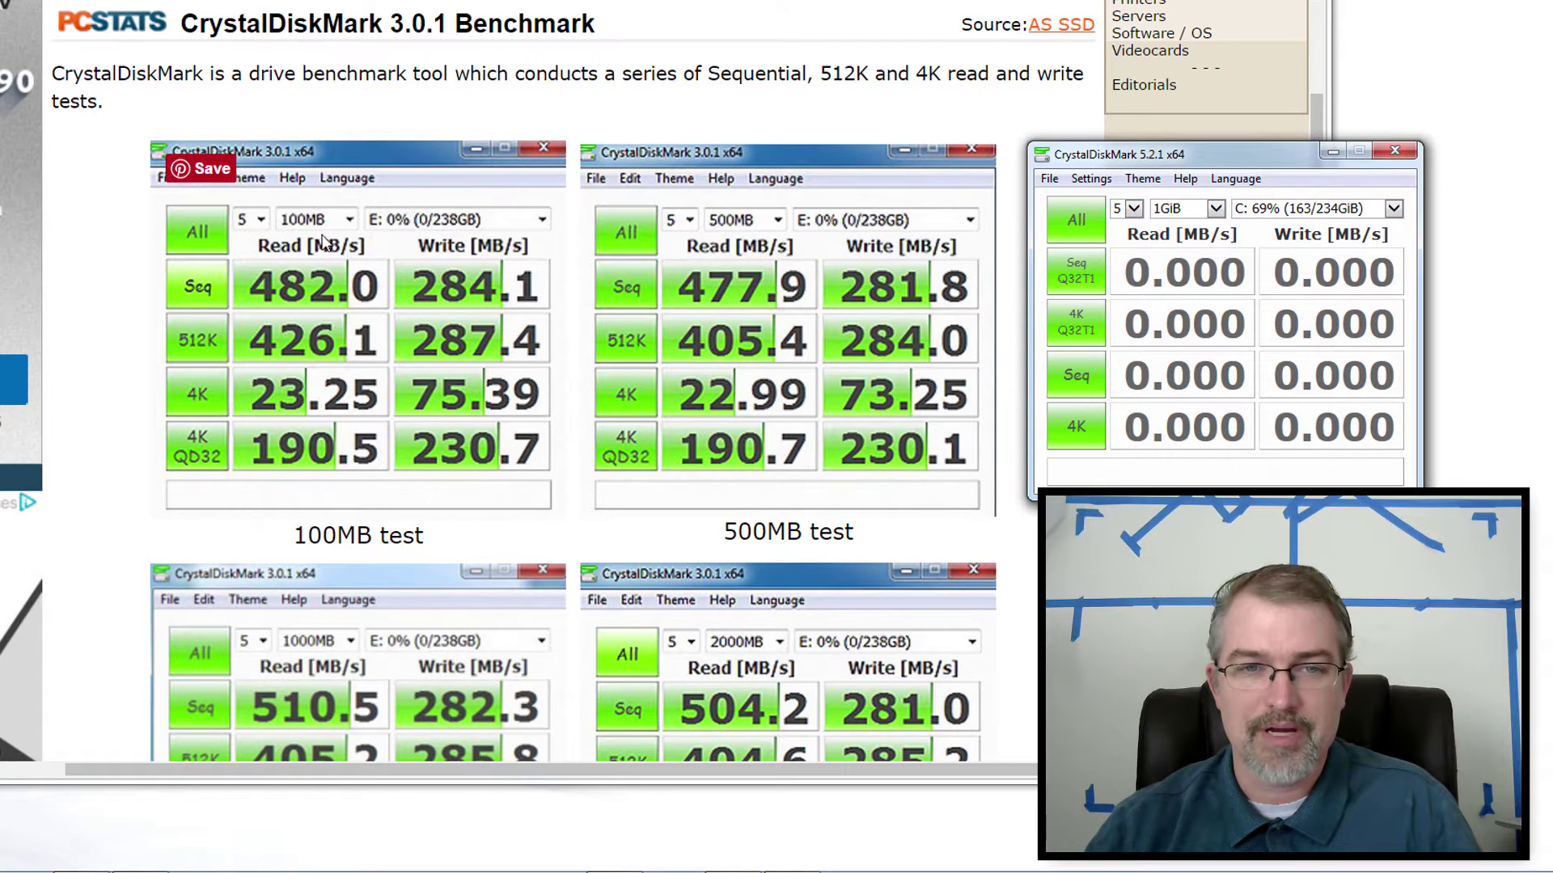
pyautogui.click(1217, 209)
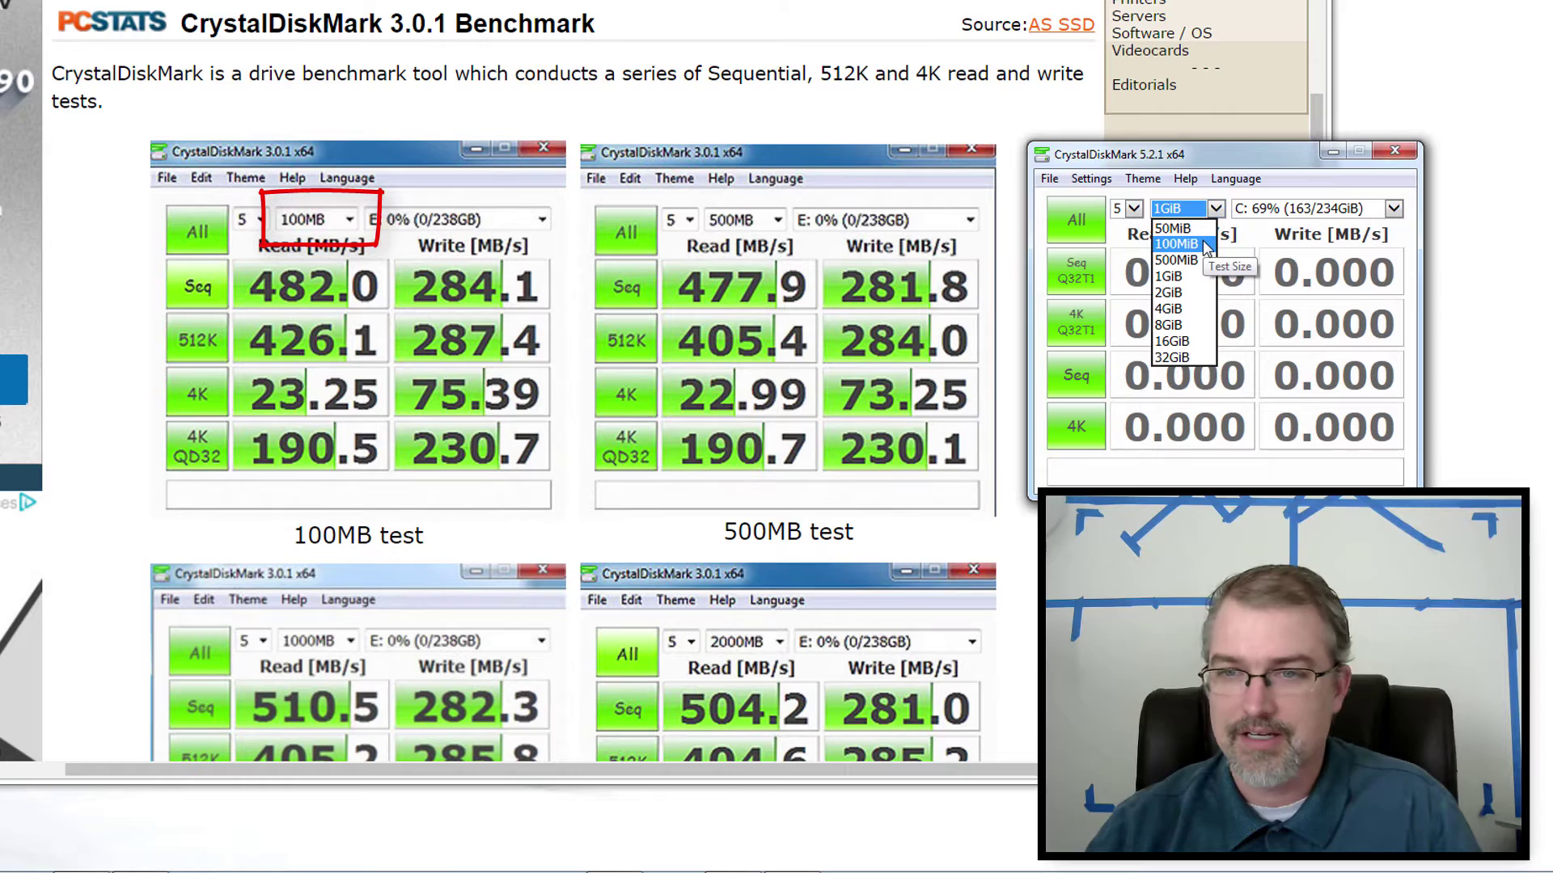
pyautogui.click(1204, 245)
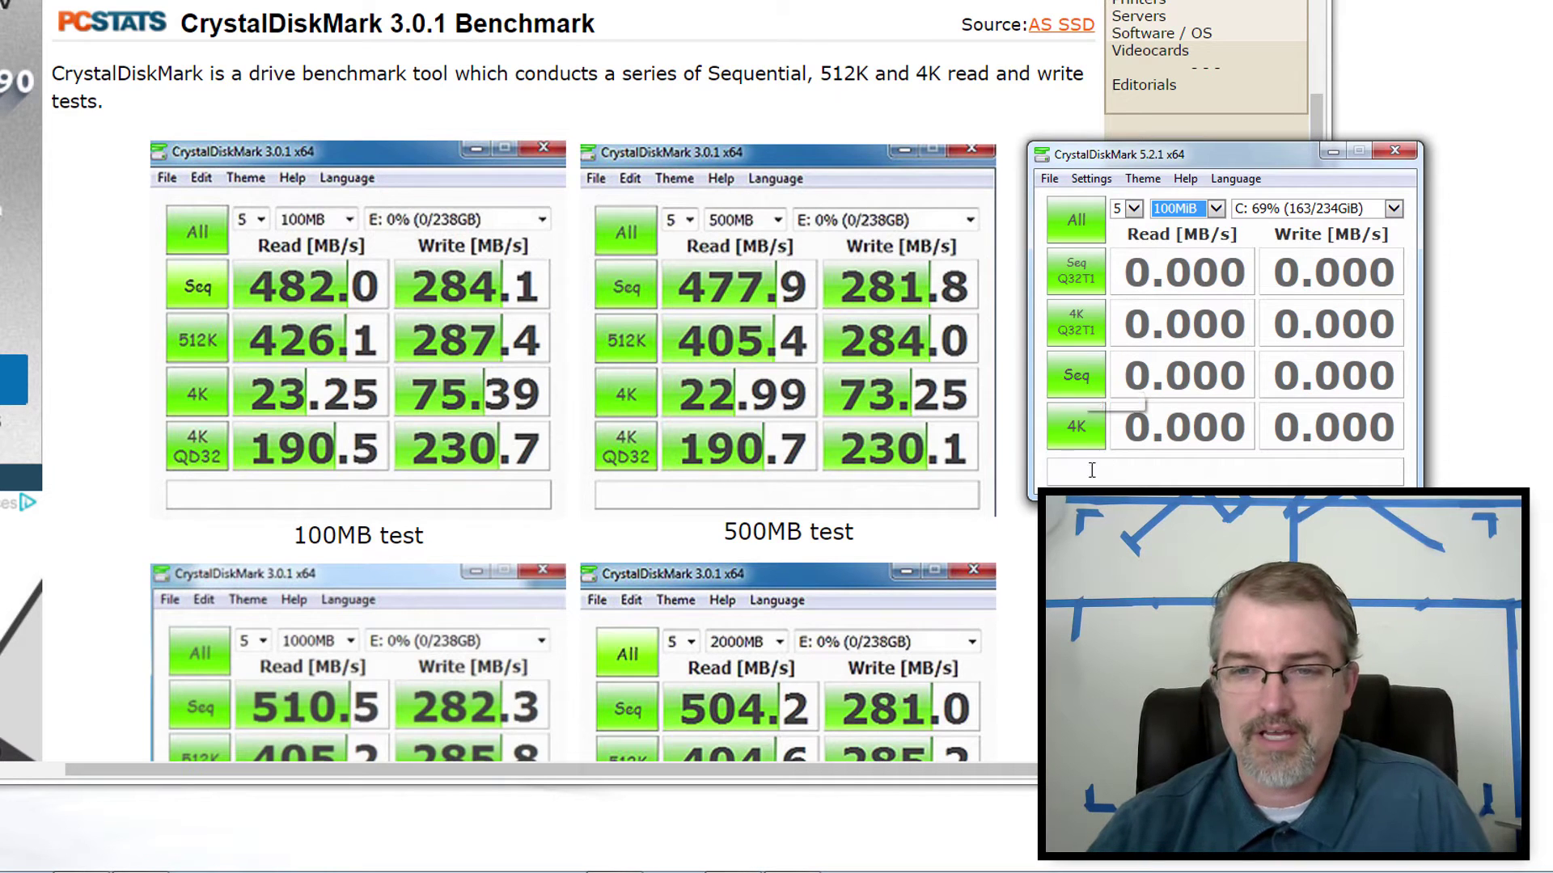
pyautogui.click(1083, 396)
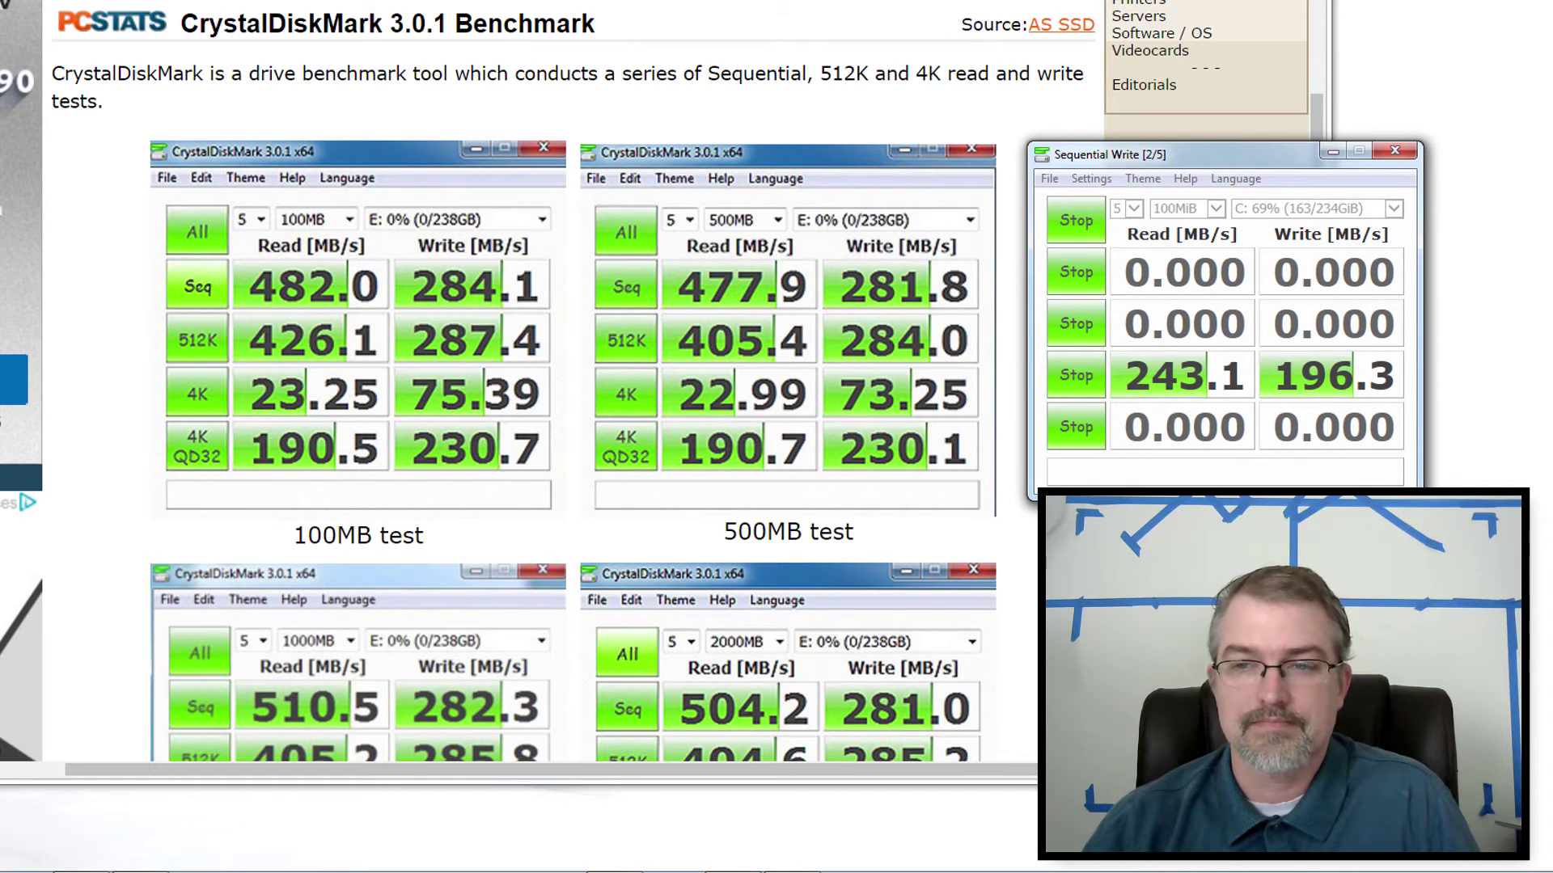
# Step: Let the 100MiB Seq test finish at 243.1 MB/s read and 210.1 MB/s write
pyautogui.moveTo(1261, 165)
pyautogui.mouseDown()
pyautogui.moveTo(811, 113)
pyautogui.moveTo(803, 73)
pyautogui.mouseUp()
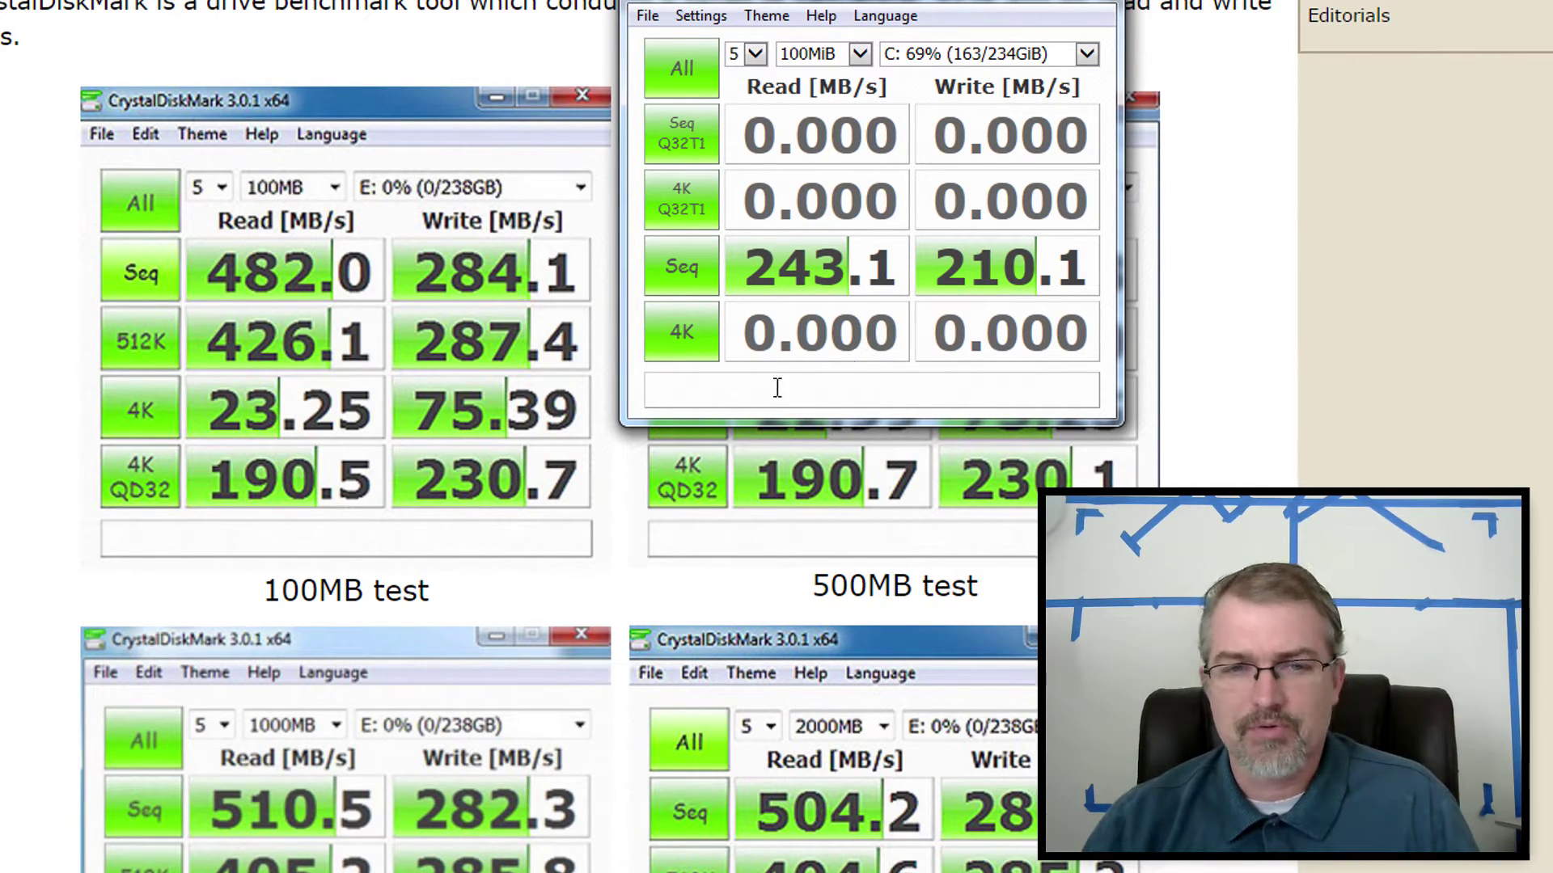
# Step: Run the 100MiB 4K random test, reaching 14.29 MB/s read and 35.95 MB/s write
pyautogui.click(705, 354)
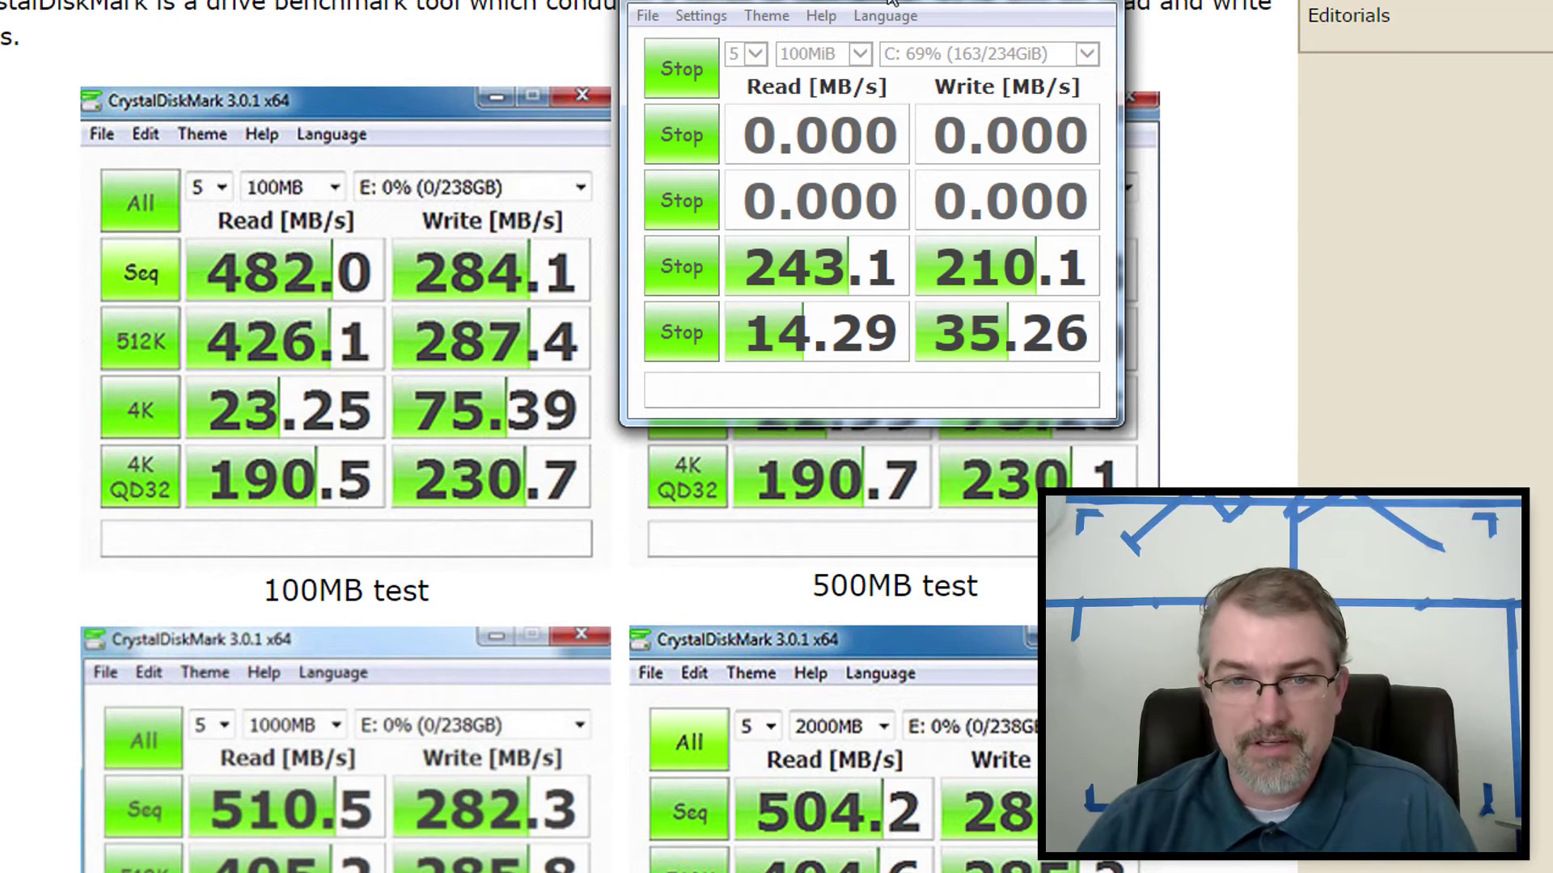
pyautogui.moveTo(889, 2); pyautogui.dragTo(875, 61)
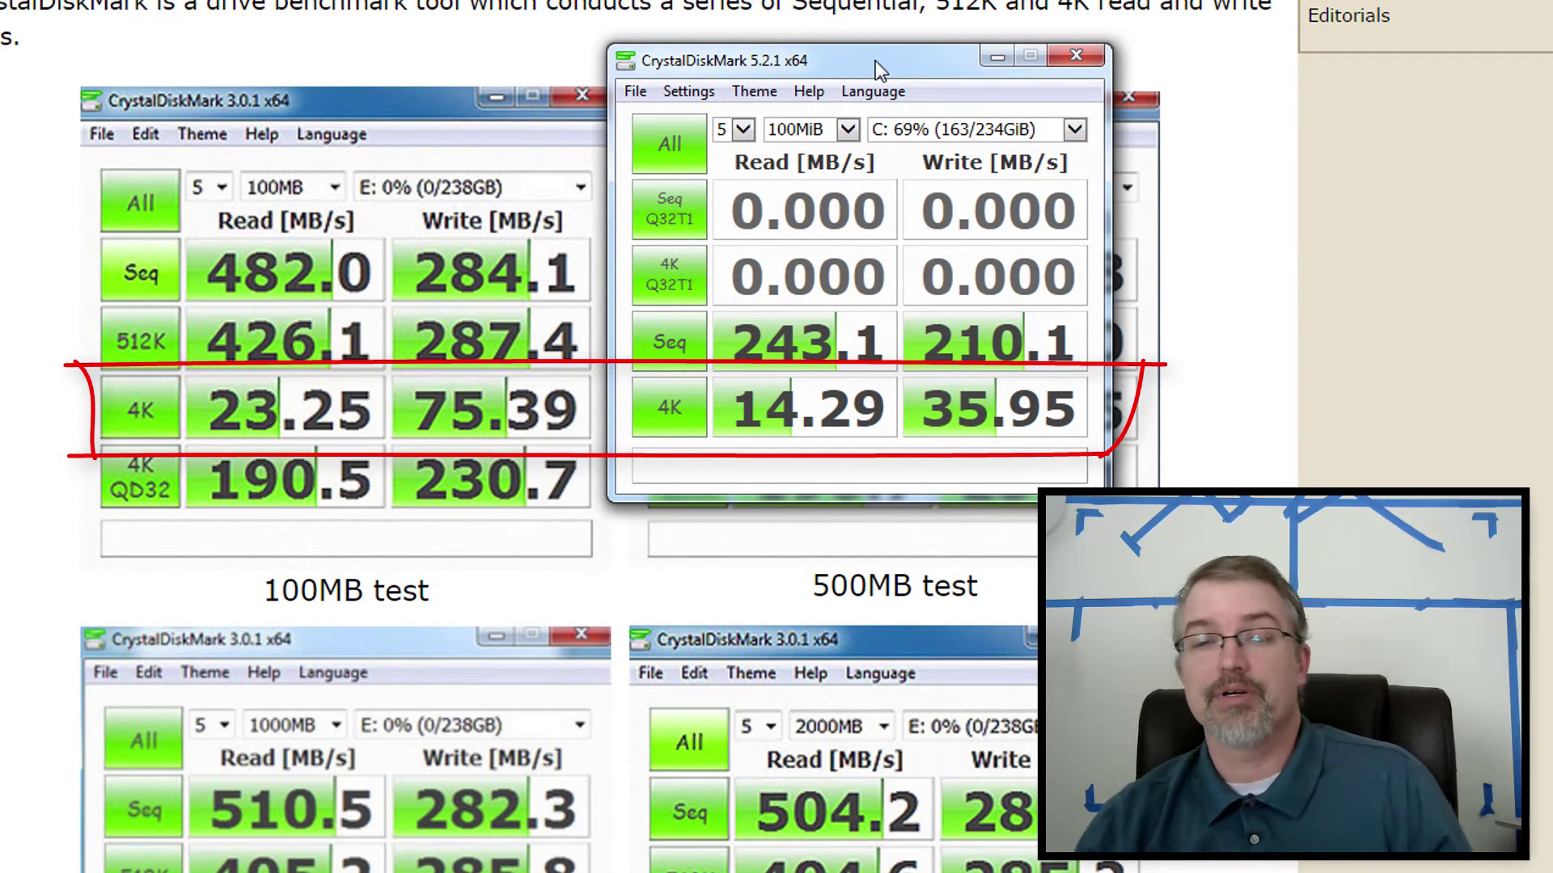
# Step: Uncover the review's 500MB results, set the test size to 500MiB and start Seq
pyautogui.moveTo(875, 61); pyautogui.dragTo(1448, 117)
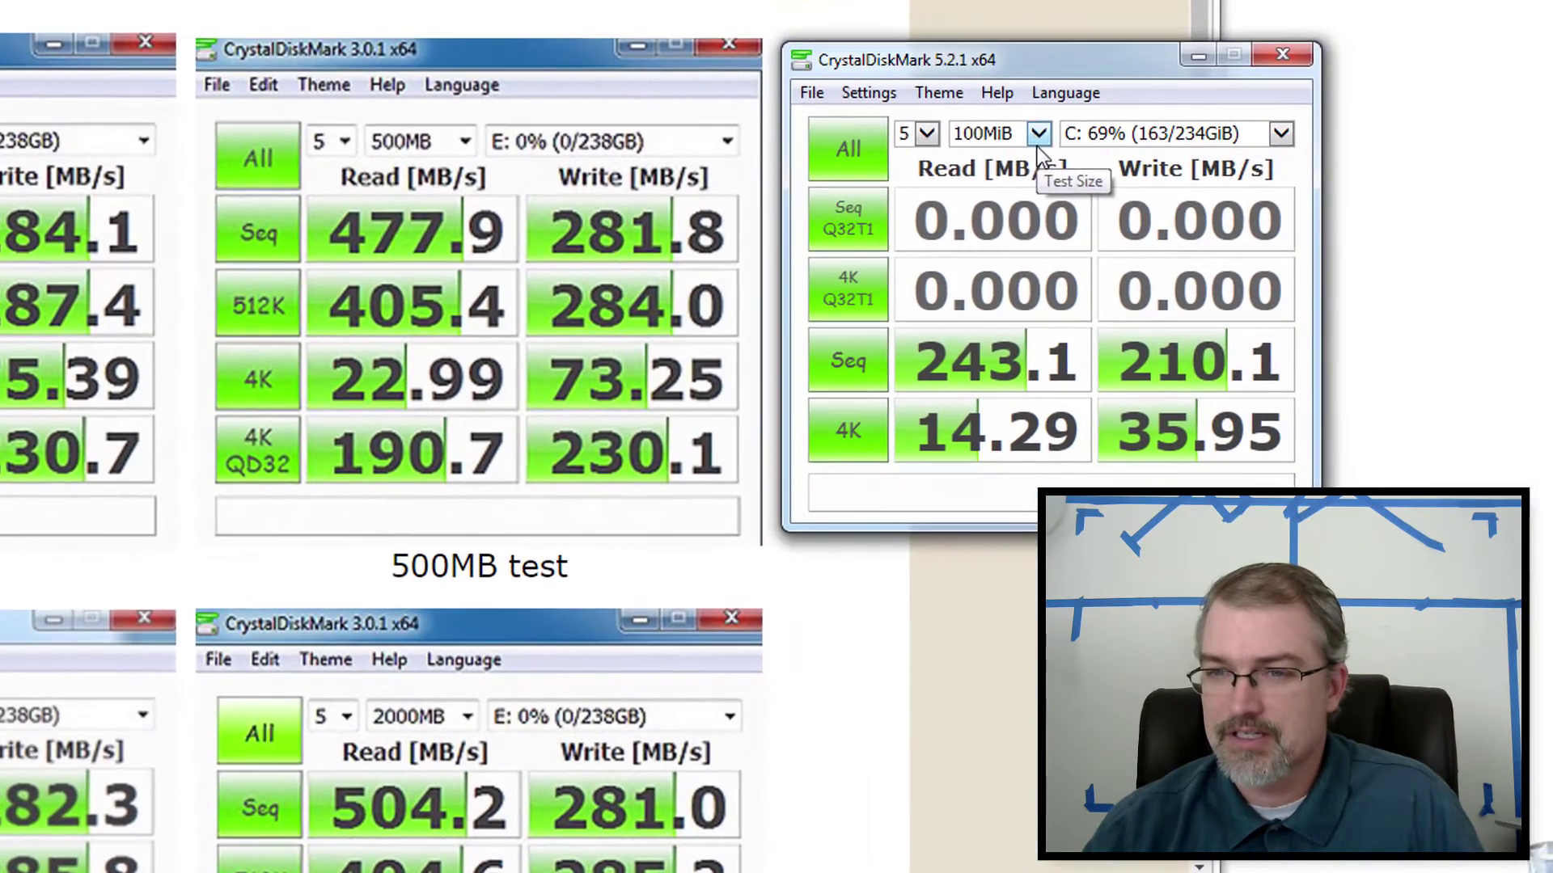
pyautogui.click(1419, 179)
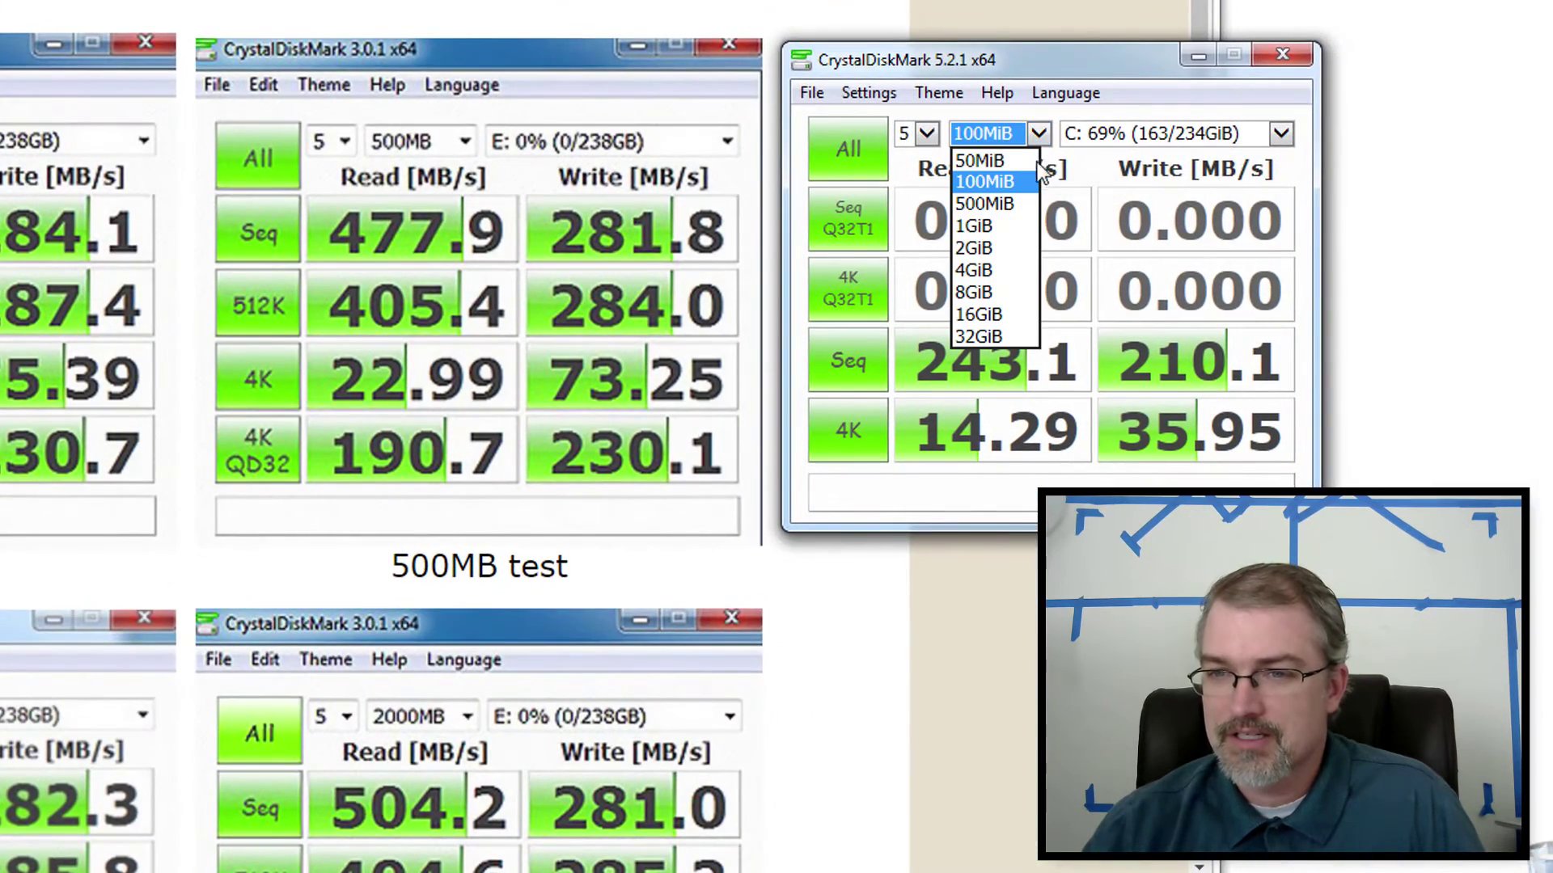
pyautogui.click(1011, 202)
pyautogui.click(873, 365)
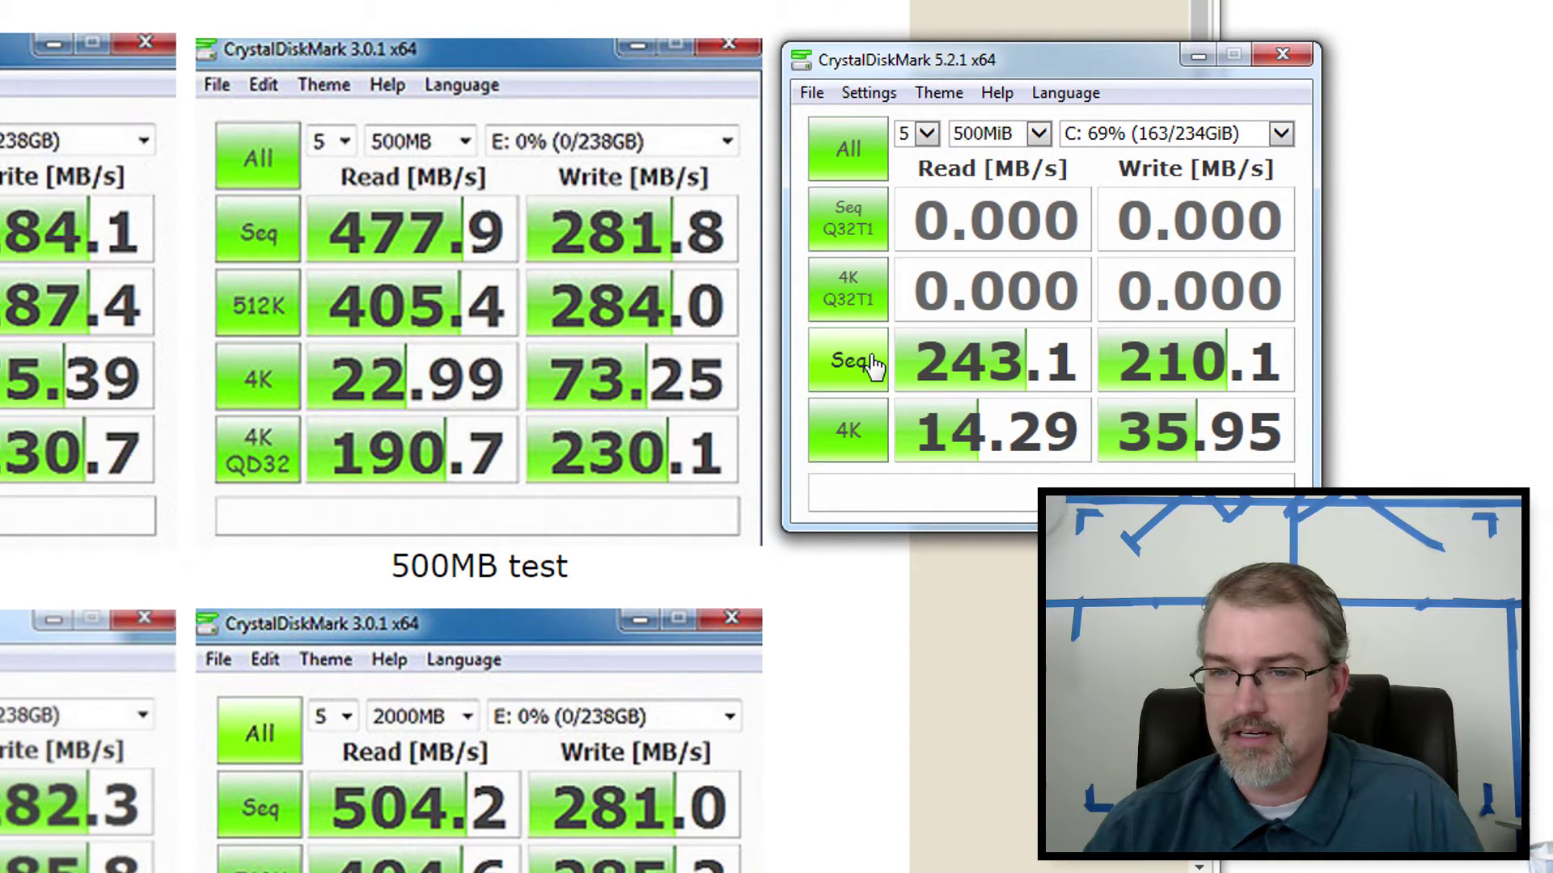
pyautogui.click(846, 431)
pyautogui.click(864, 378)
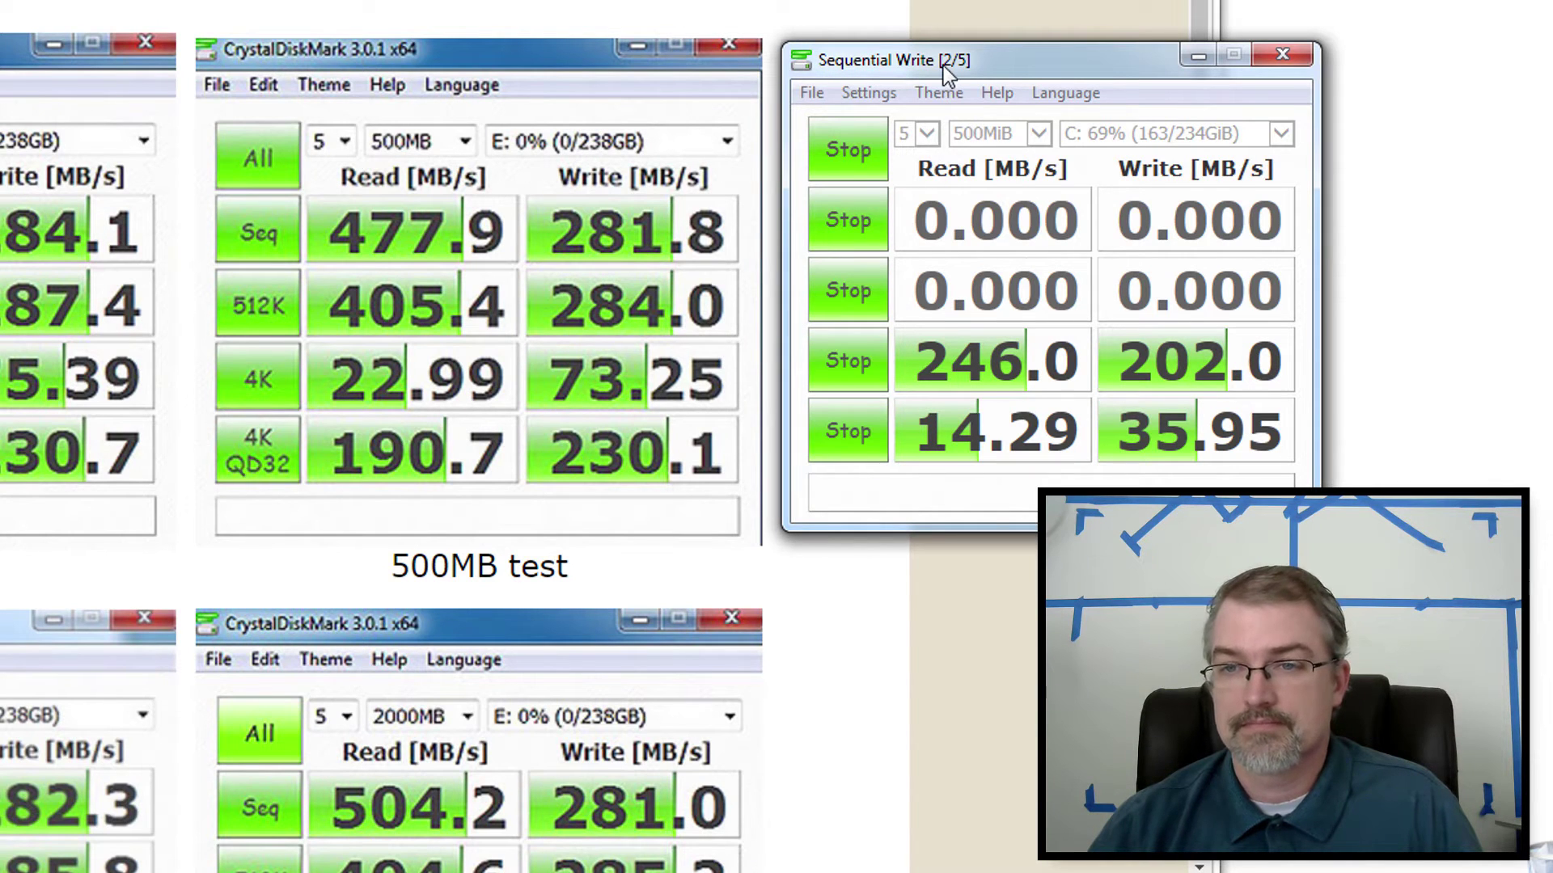
# Step: Stop the Seq run, start the 500MiB 4K test and place the window beside the old screenshot
pyautogui.moveTo(943, 65); pyautogui.dragTo(935, 1)
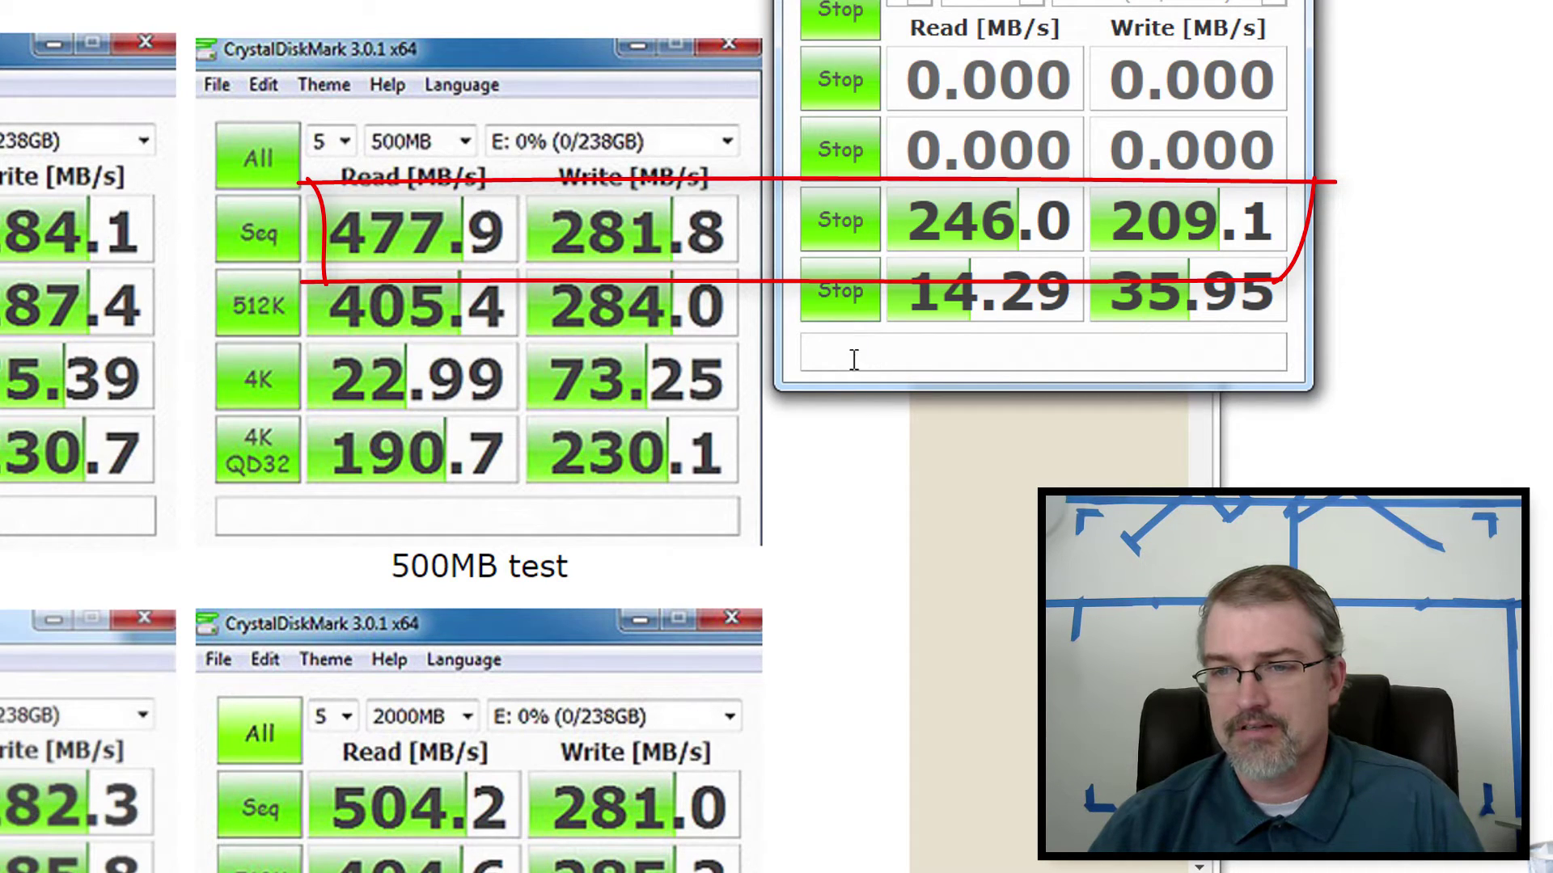
pyautogui.click(845, 301)
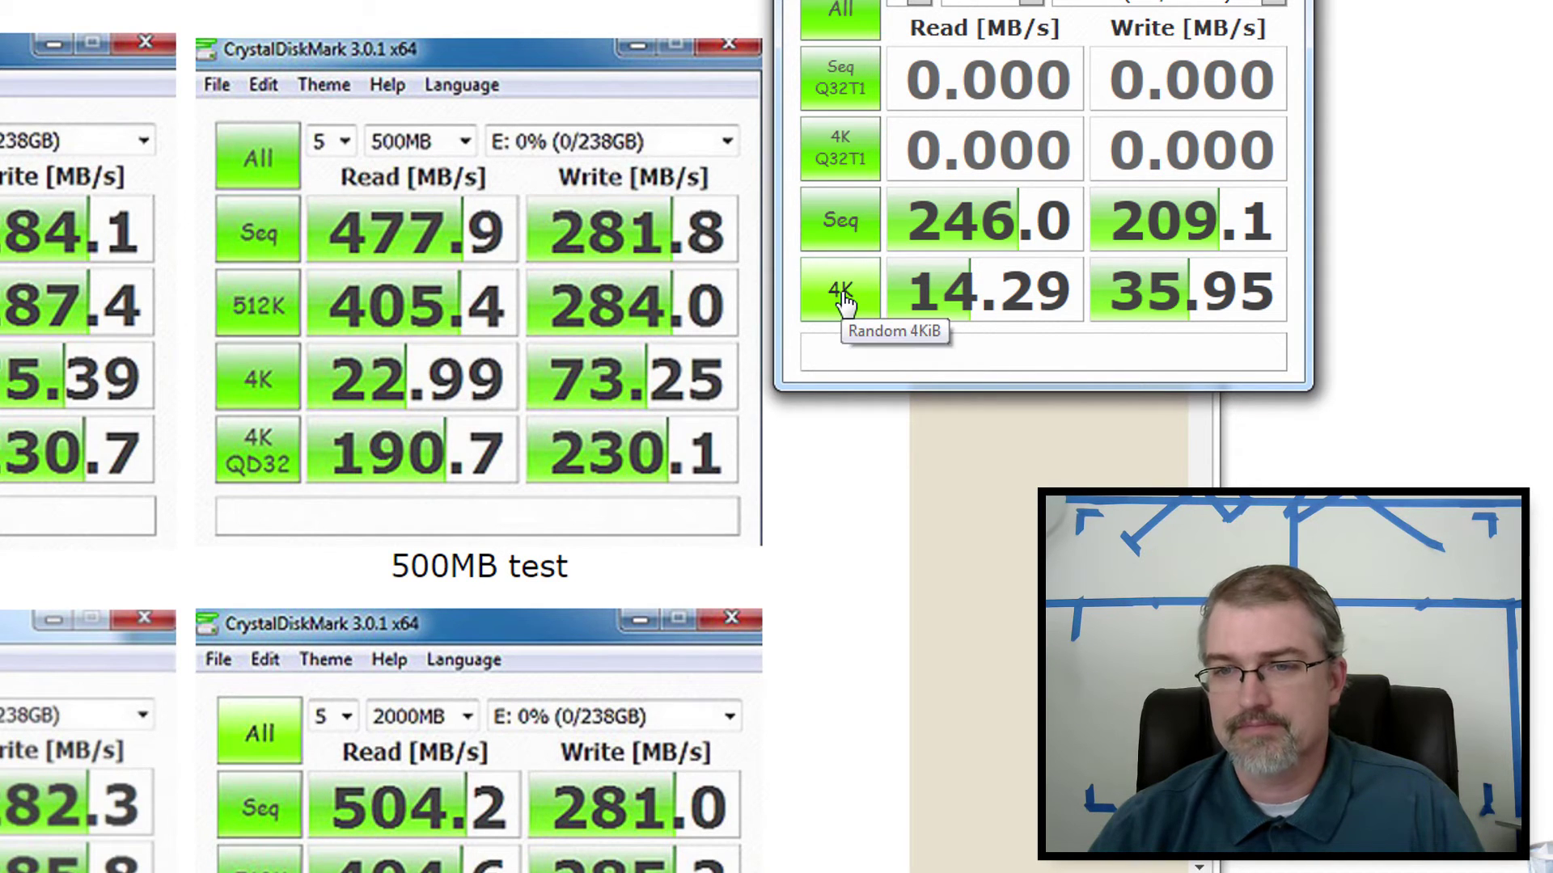
pyautogui.click(843, 298)
pyautogui.moveTo(992, 0); pyautogui.dragTo(976, 17)
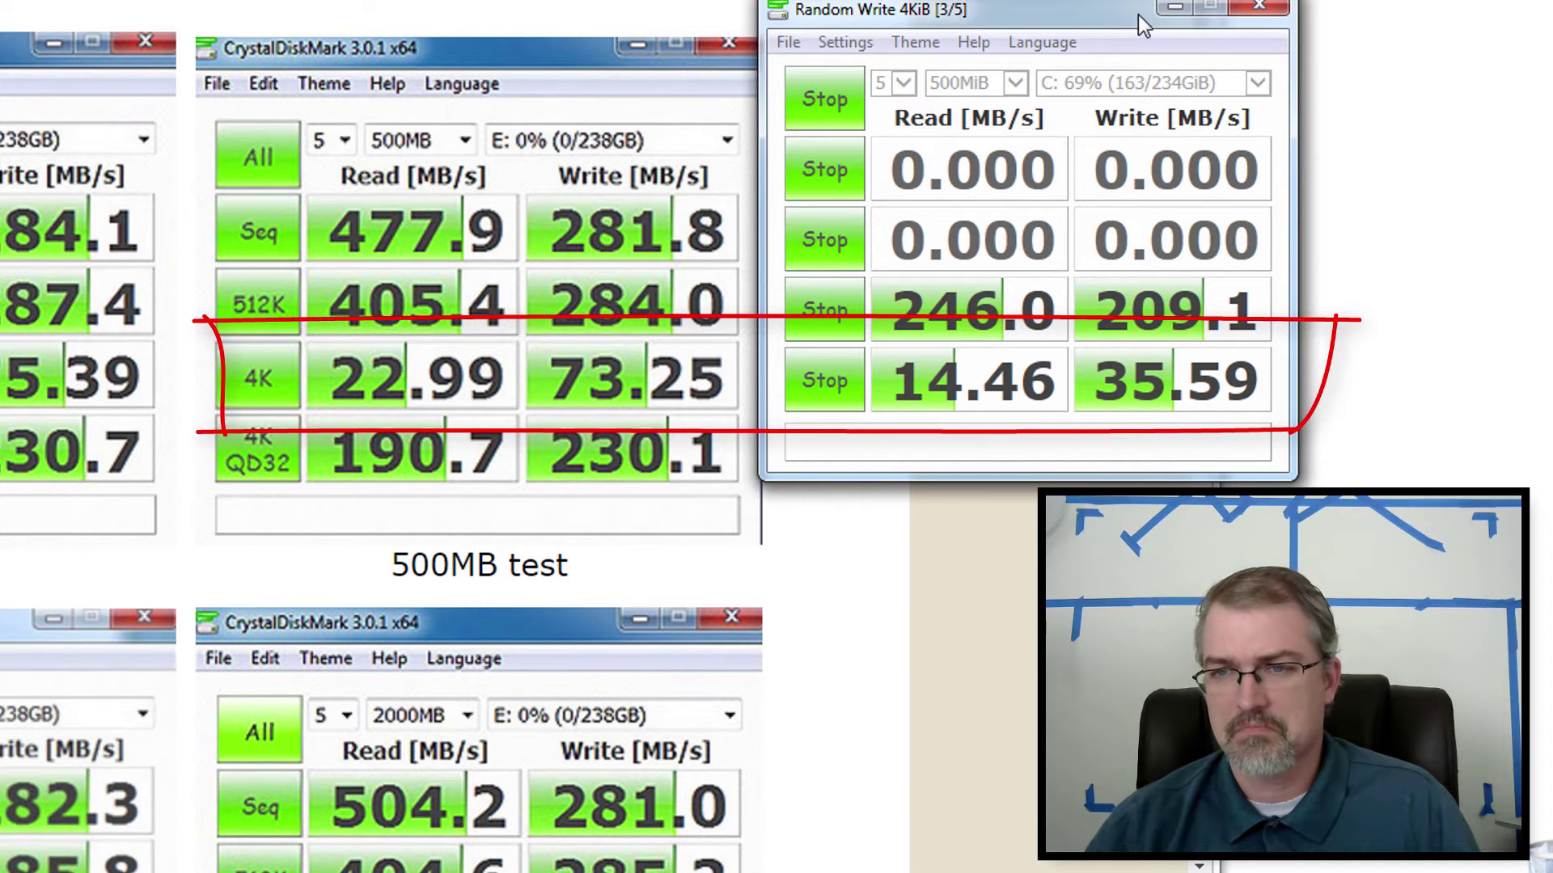
pyautogui.moveTo(1139, 3); pyautogui.dragTo(1224, 221)
pyautogui.moveTo(1197, 76); pyautogui.dragTo(1191, 176)
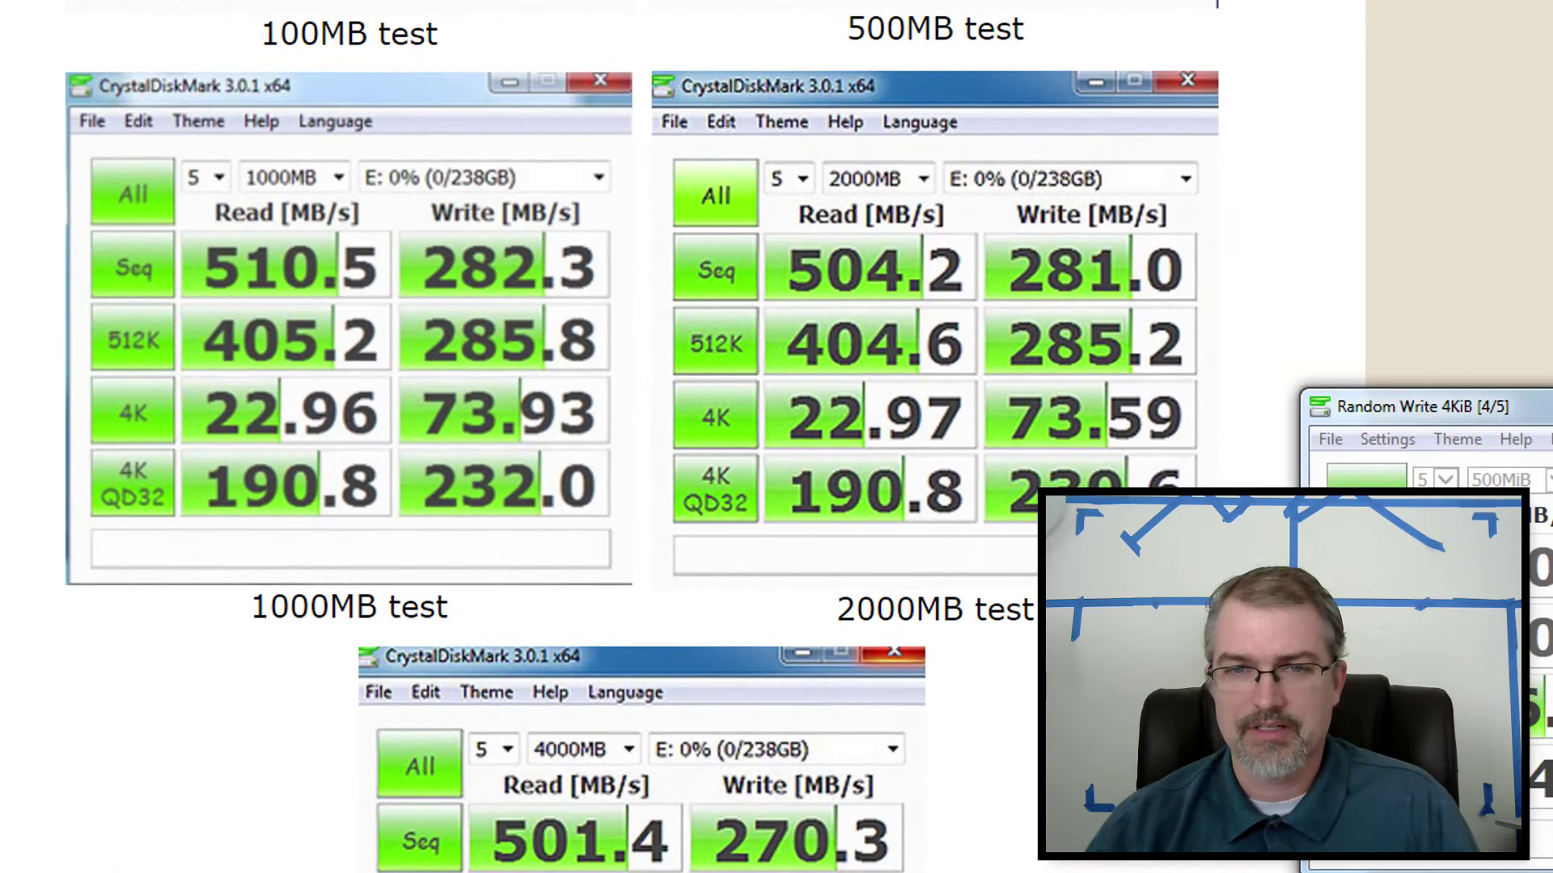
# Step: Stop the run and rerun at 1GiB: Seq 240.6/207.0, then 4K 14.60/34.63
pyautogui.moveTo(1536, 406); pyautogui.dragTo(1020, 106)
pyautogui.click(720, 490)
pyautogui.click(914, 165)
pyautogui.click(880, 251)
pyautogui.click(722, 180)
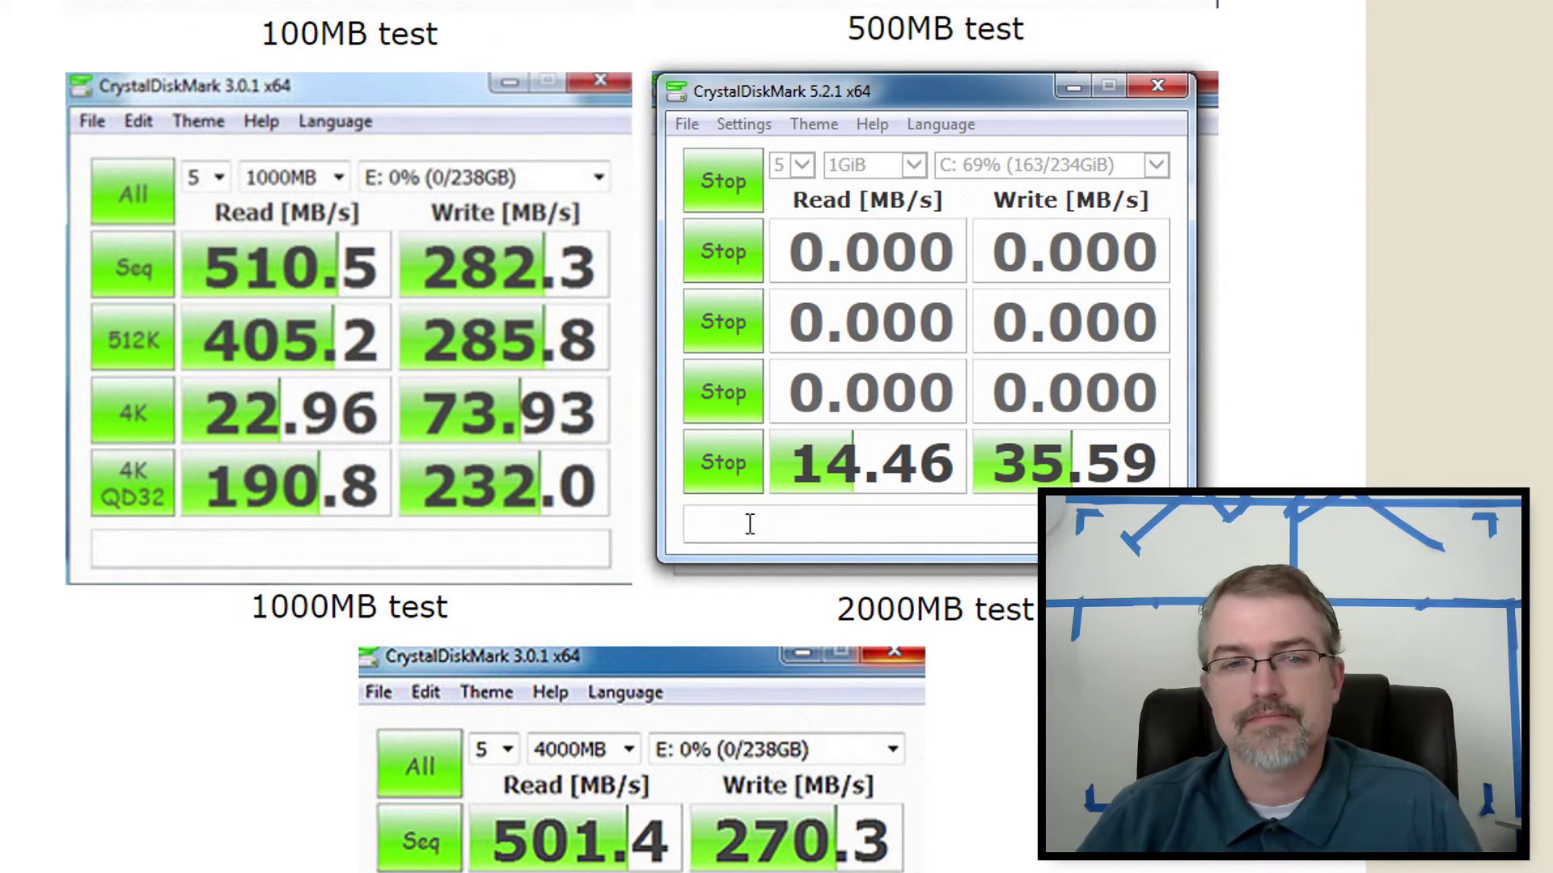
pyautogui.moveTo(809, 90); pyautogui.dragTo(788, 0)
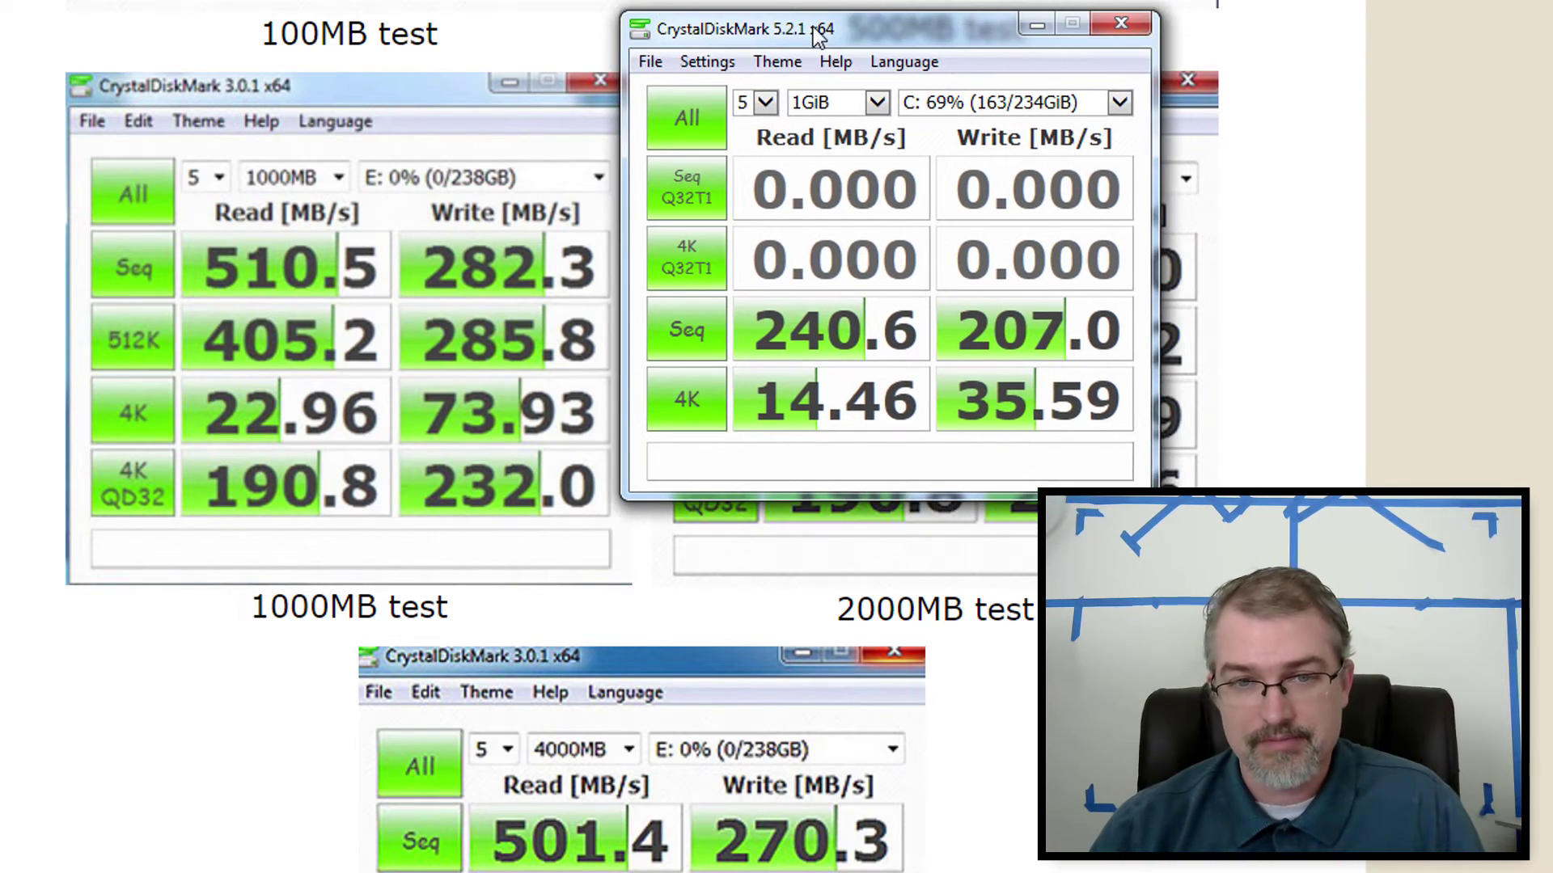
pyautogui.click(684, 405)
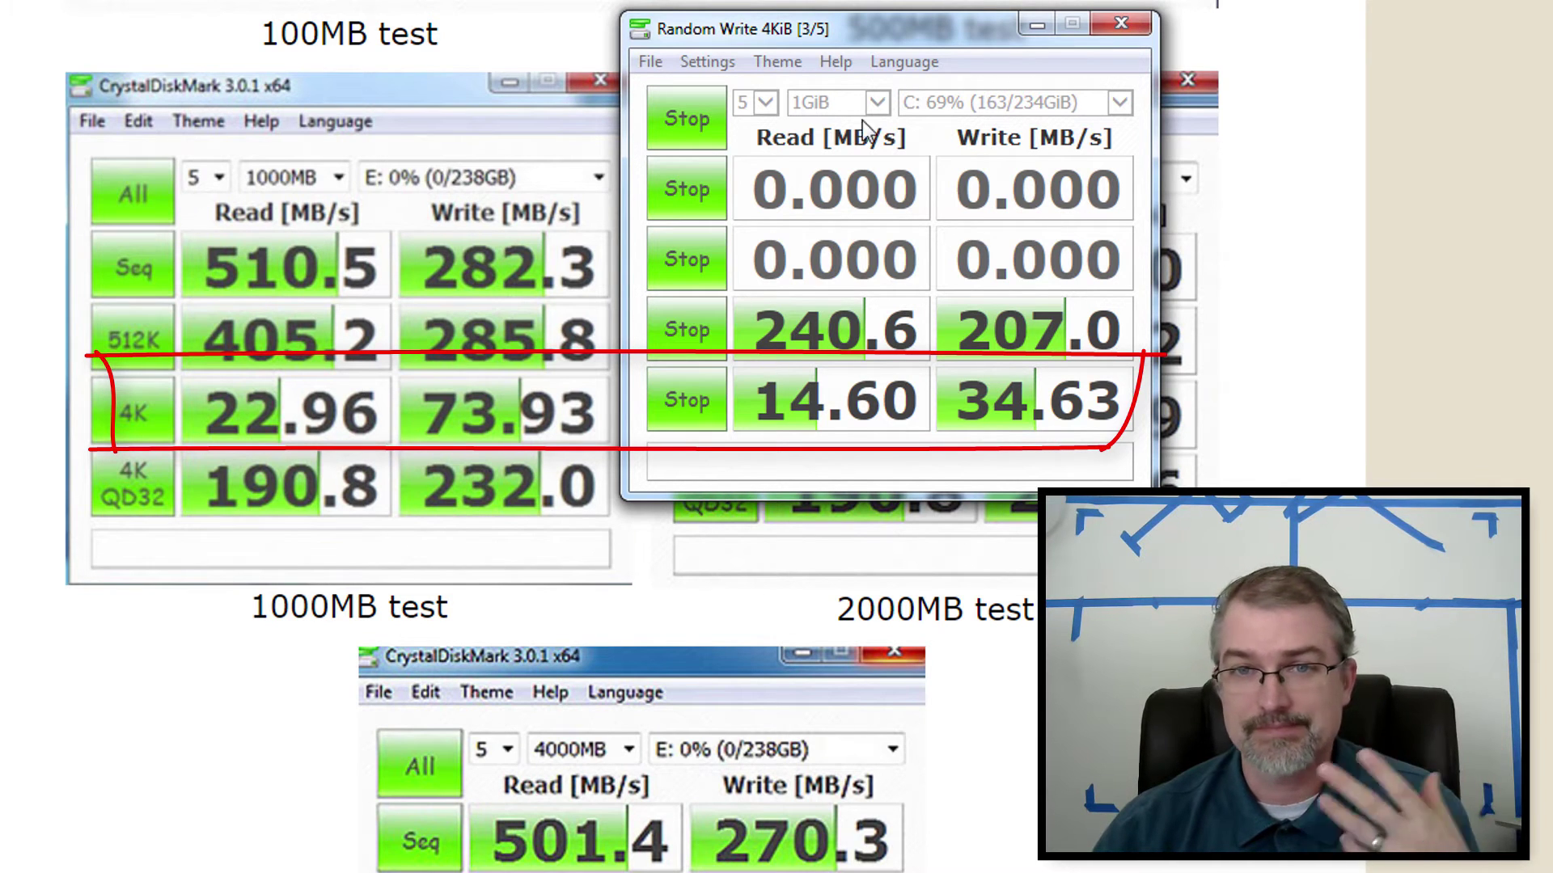
# Step: Stop the run and benchmark at 2GiB: Seq 244.4/200.3, then 4K 13.76/34.88
pyautogui.moveTo(937, 34); pyautogui.dragTo(1483, 70)
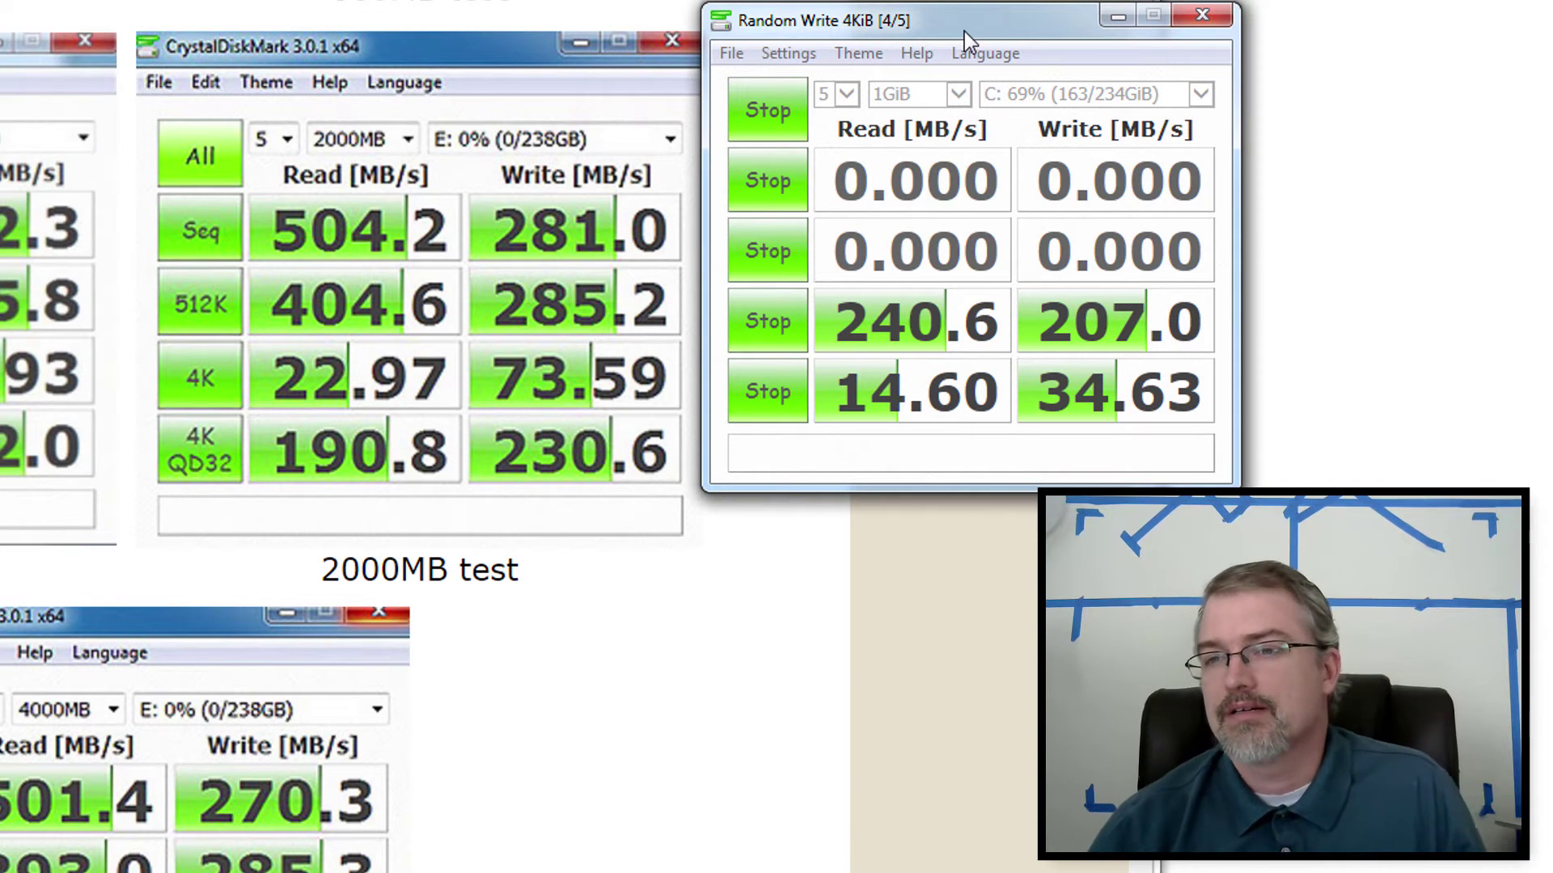
pyautogui.click(788, 408)
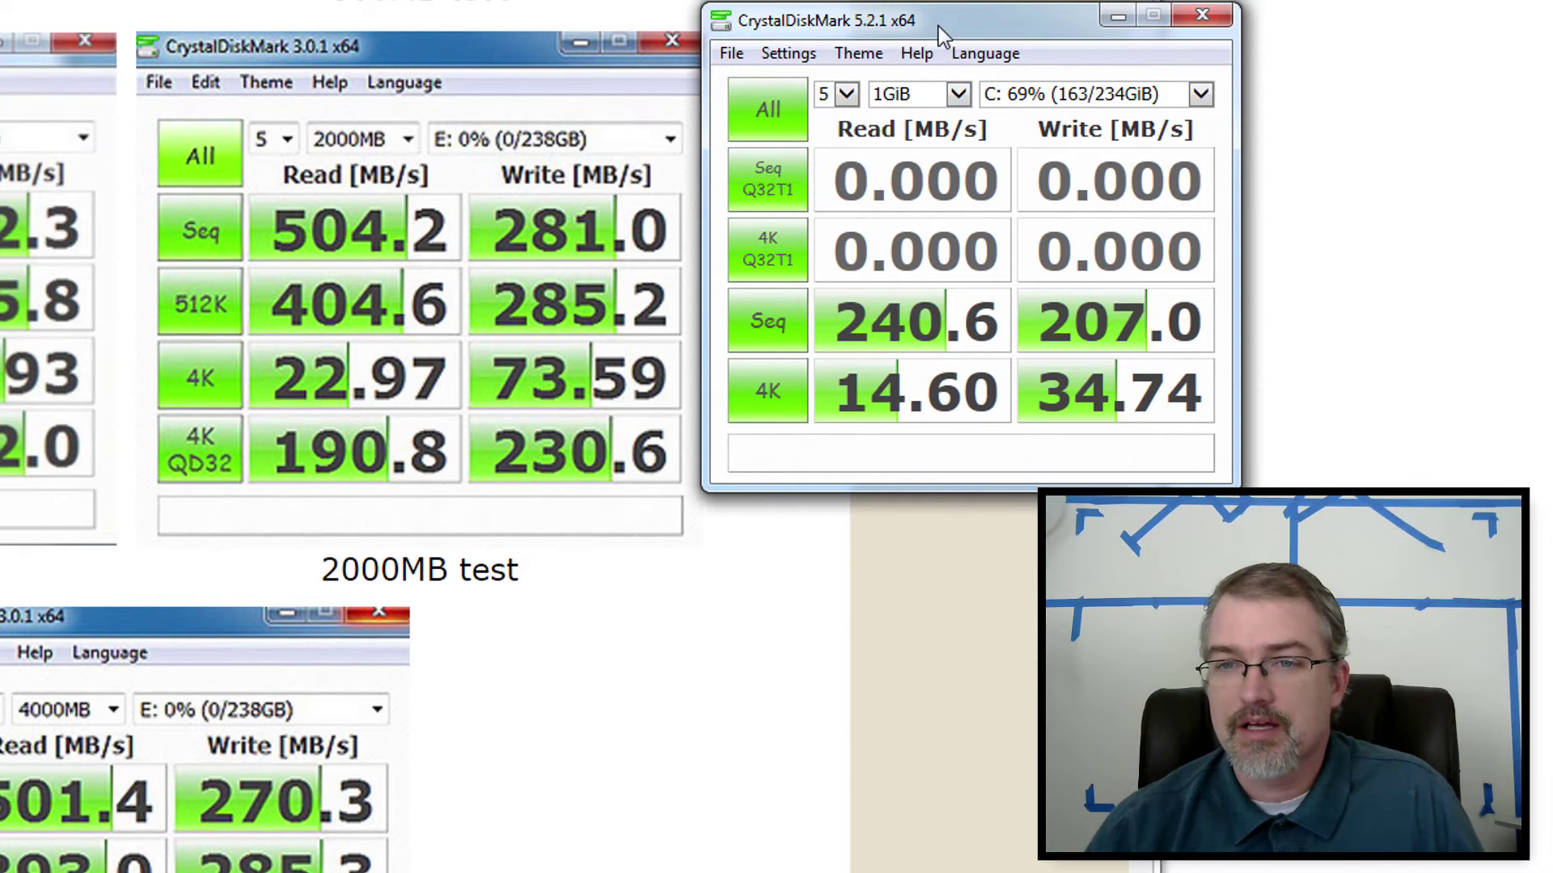
pyautogui.click(930, 94)
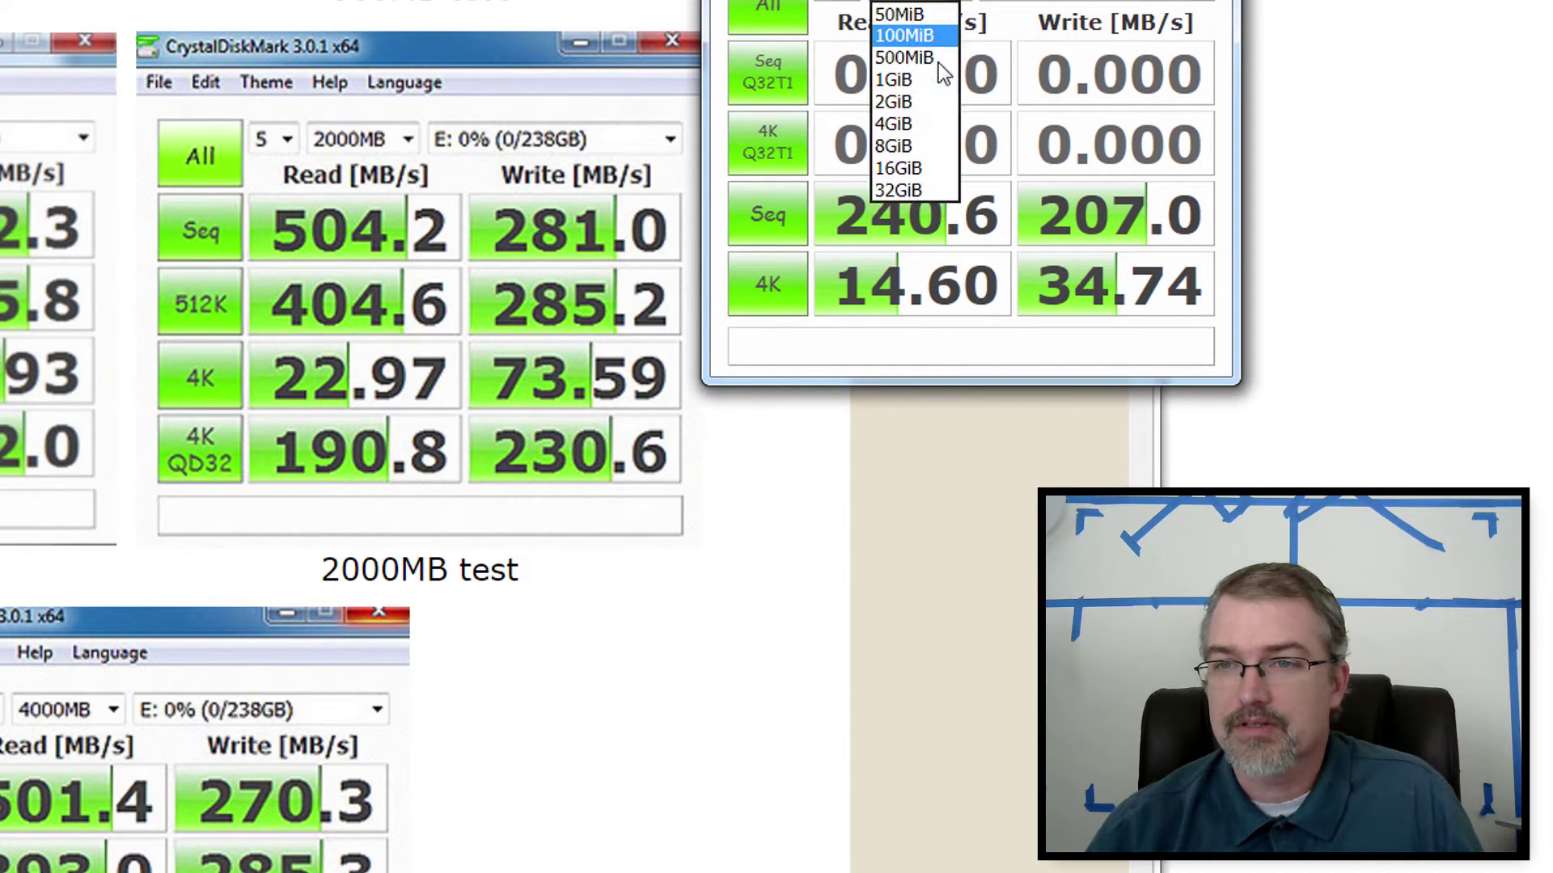
pyautogui.click(928, 100)
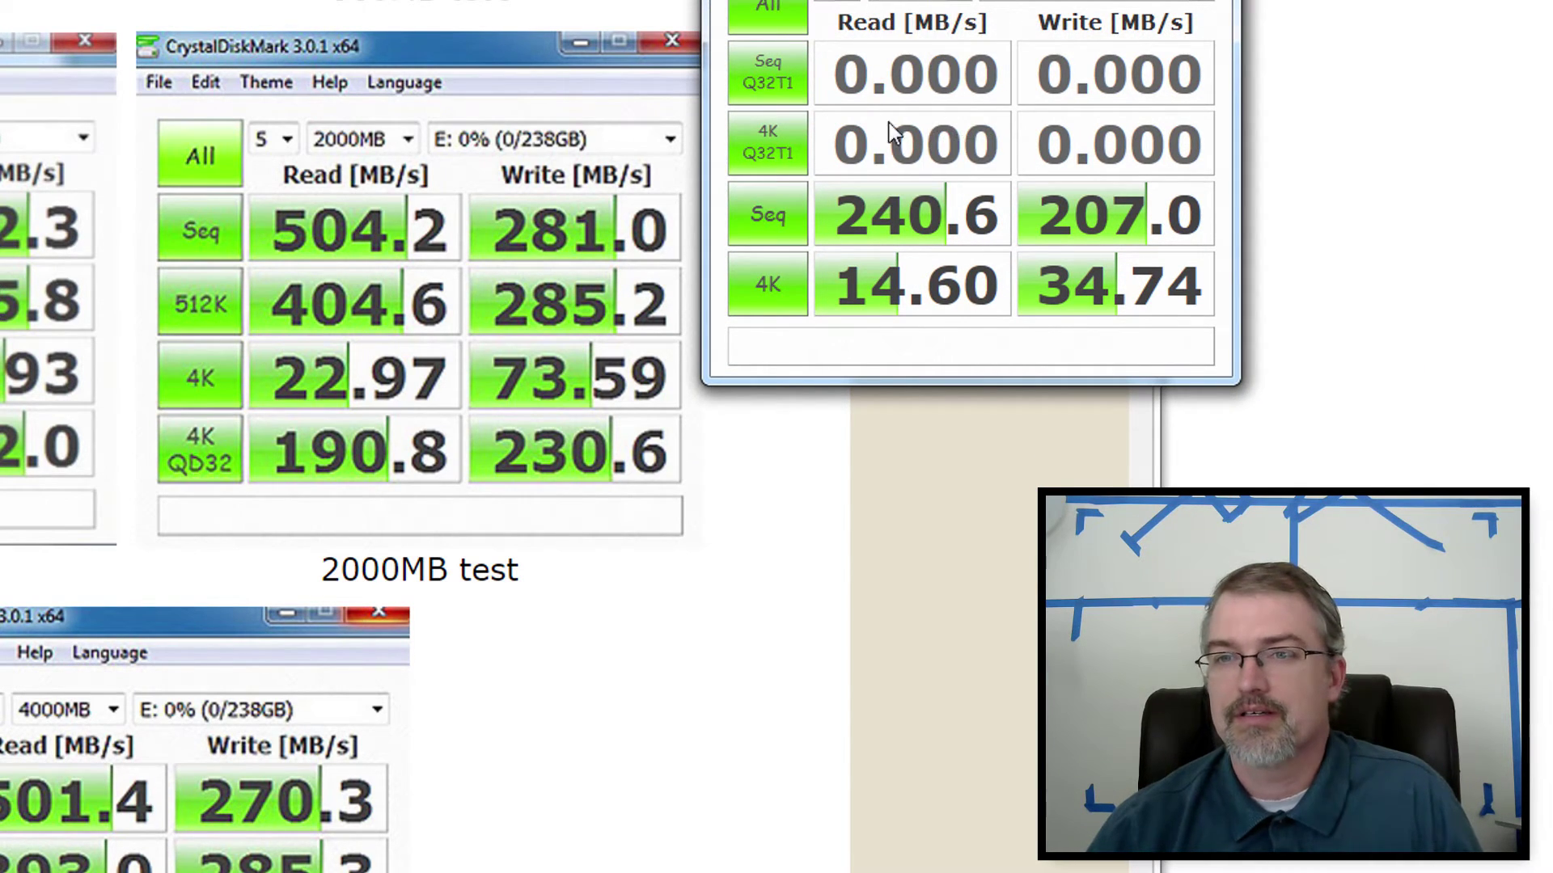
pyautogui.click(764, 215)
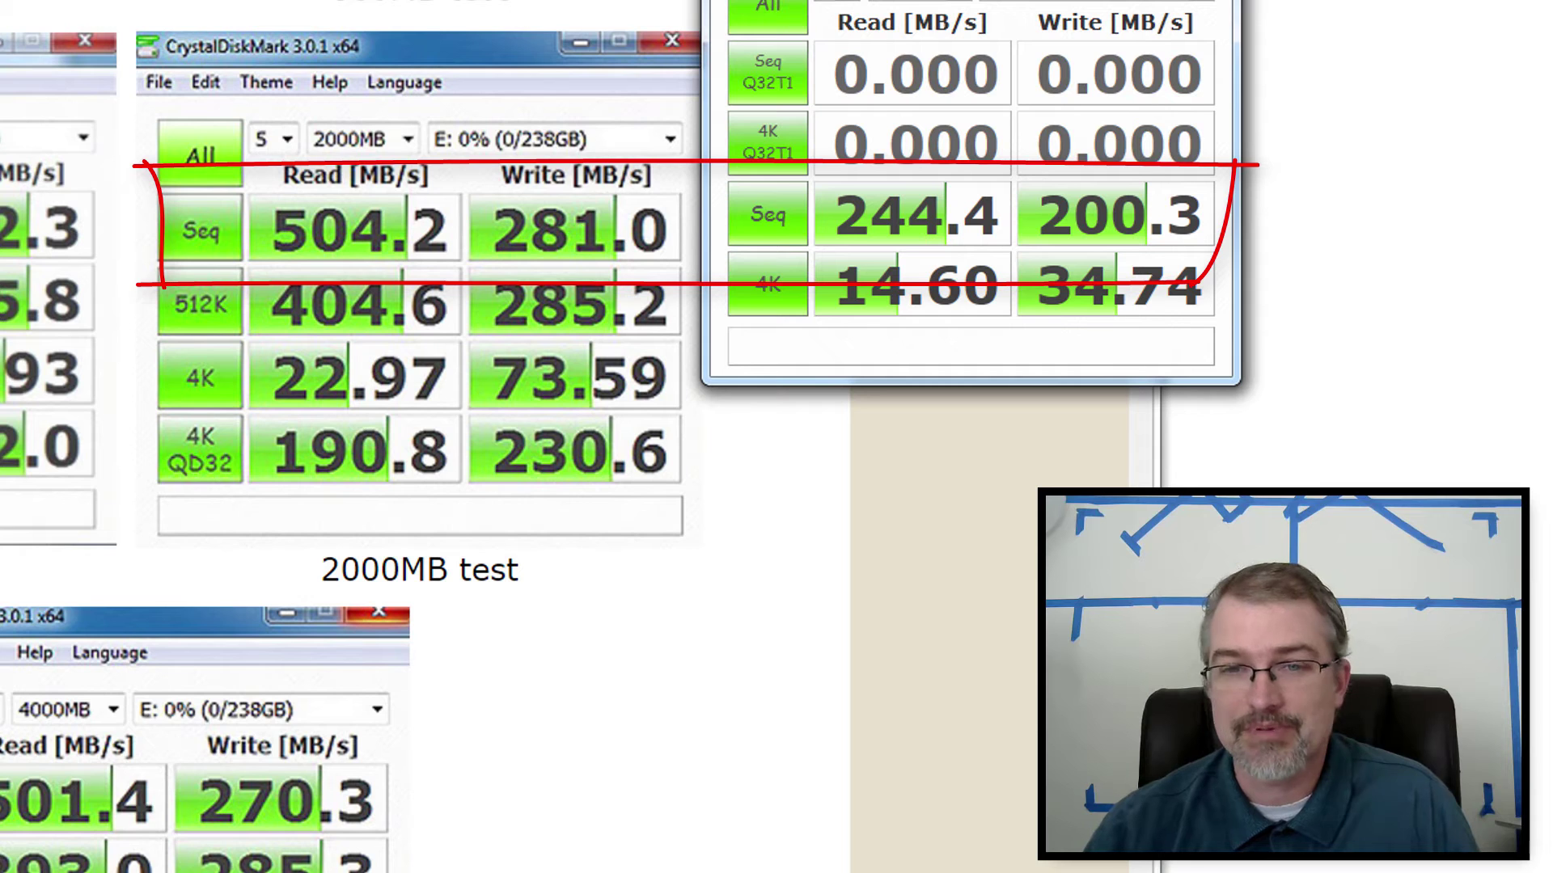
pyautogui.moveTo(1013, 0)
pyautogui.mouseDown()
pyautogui.moveTo(1011, 39)
pyautogui.moveTo(1001, 7)
pyautogui.mouseUp()
pyautogui.click(741, 383)
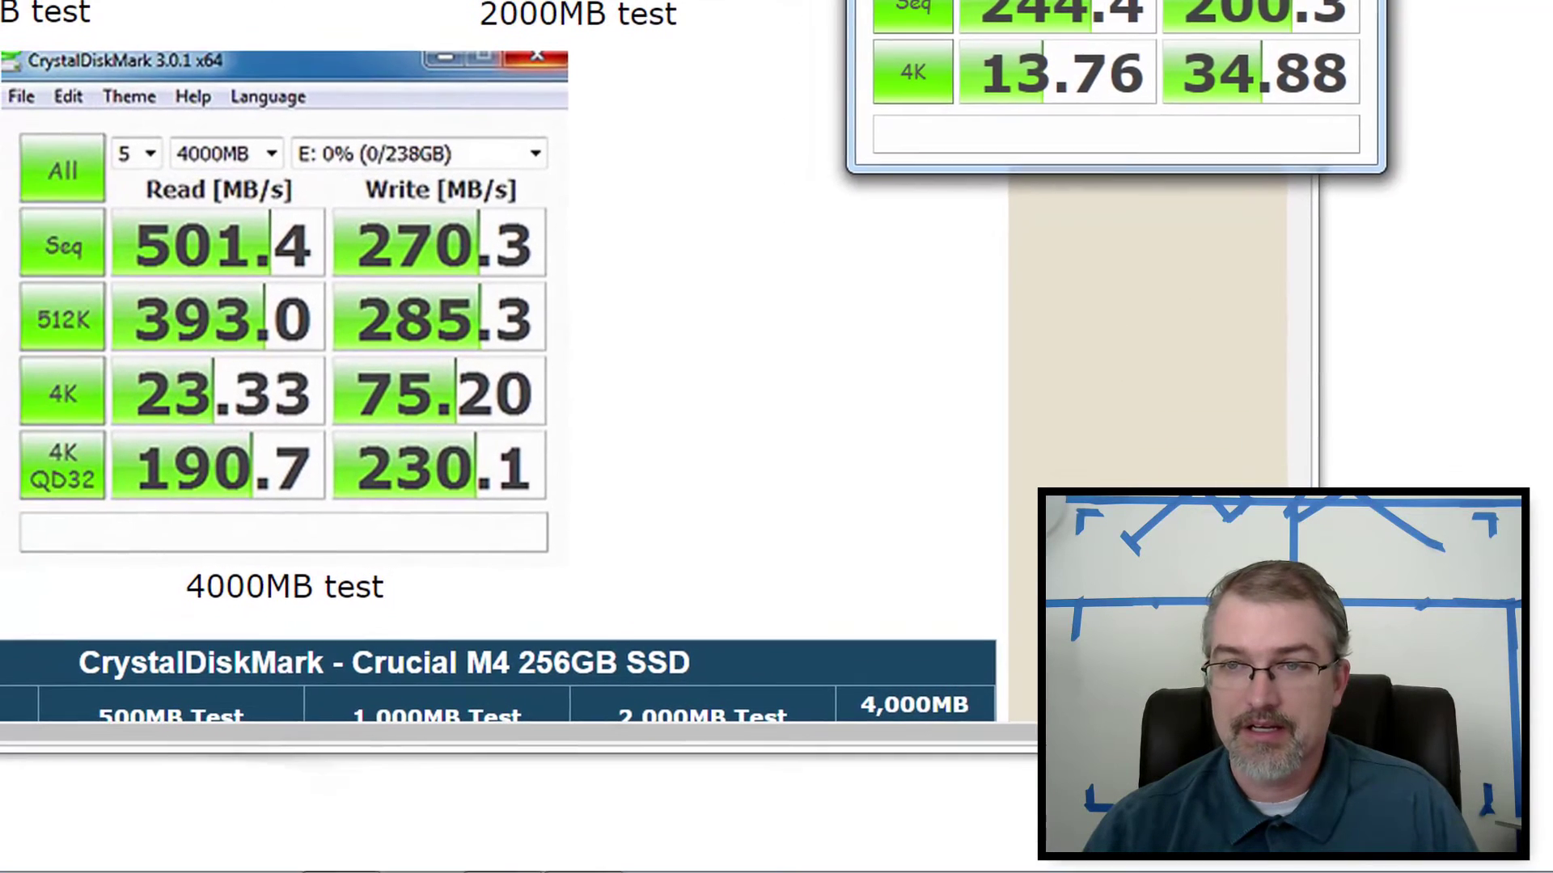
# Step: Run All at 4GiB beside the 4000MB screenshot, reaching Seq Q32T1 283.9/247.3 MB/s
pyautogui.moveTo(971, 0); pyautogui.dragTo(698, 367)
pyautogui.moveTo(861, 81); pyautogui.dragTo(870, 87)
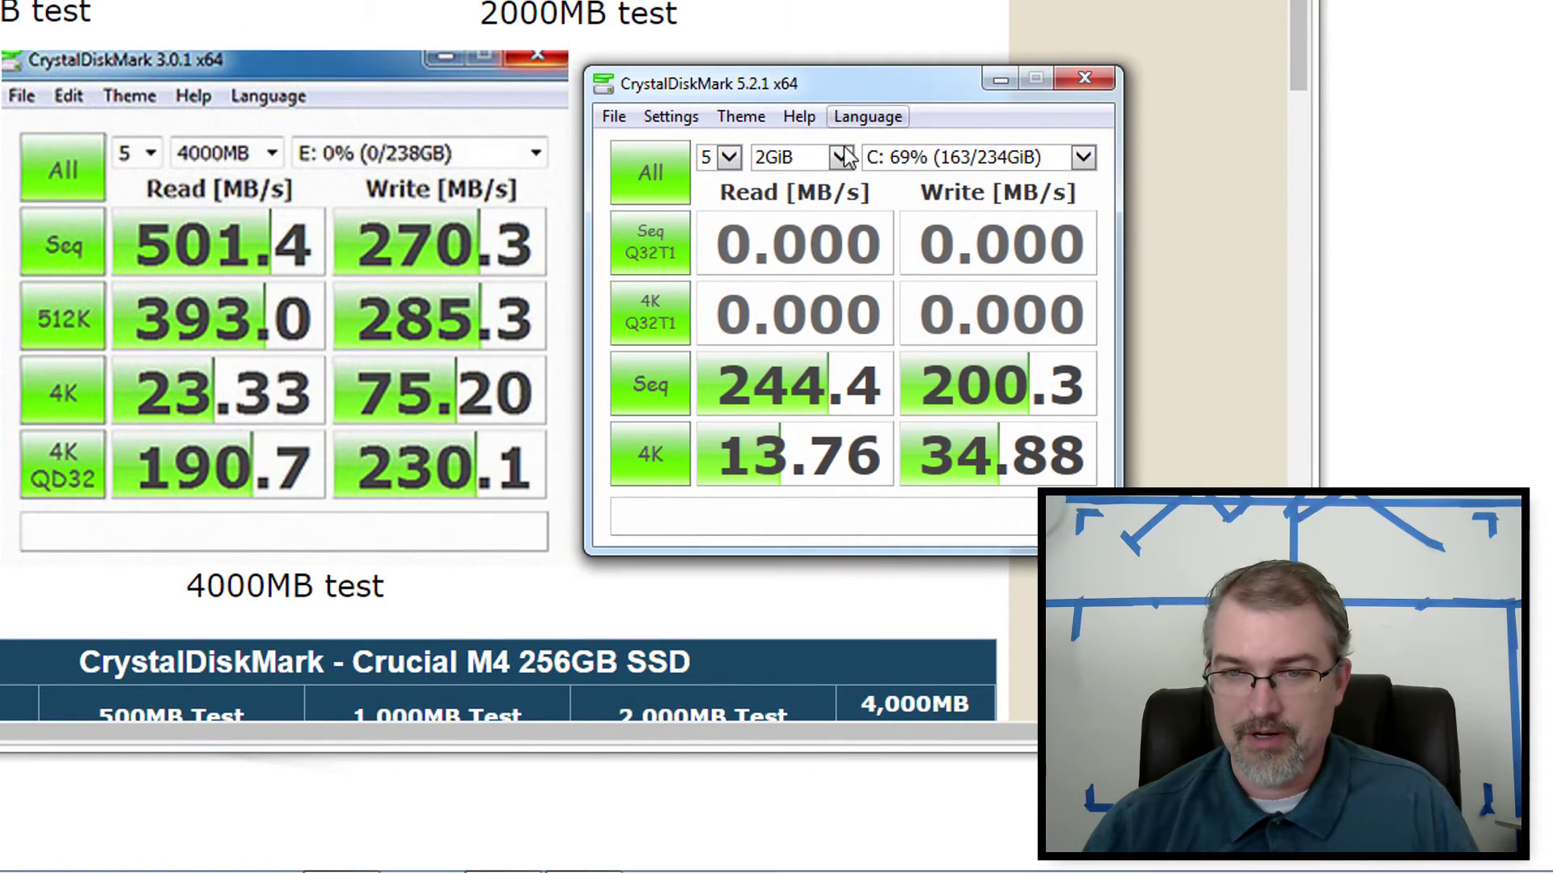
pyautogui.click(839, 157)
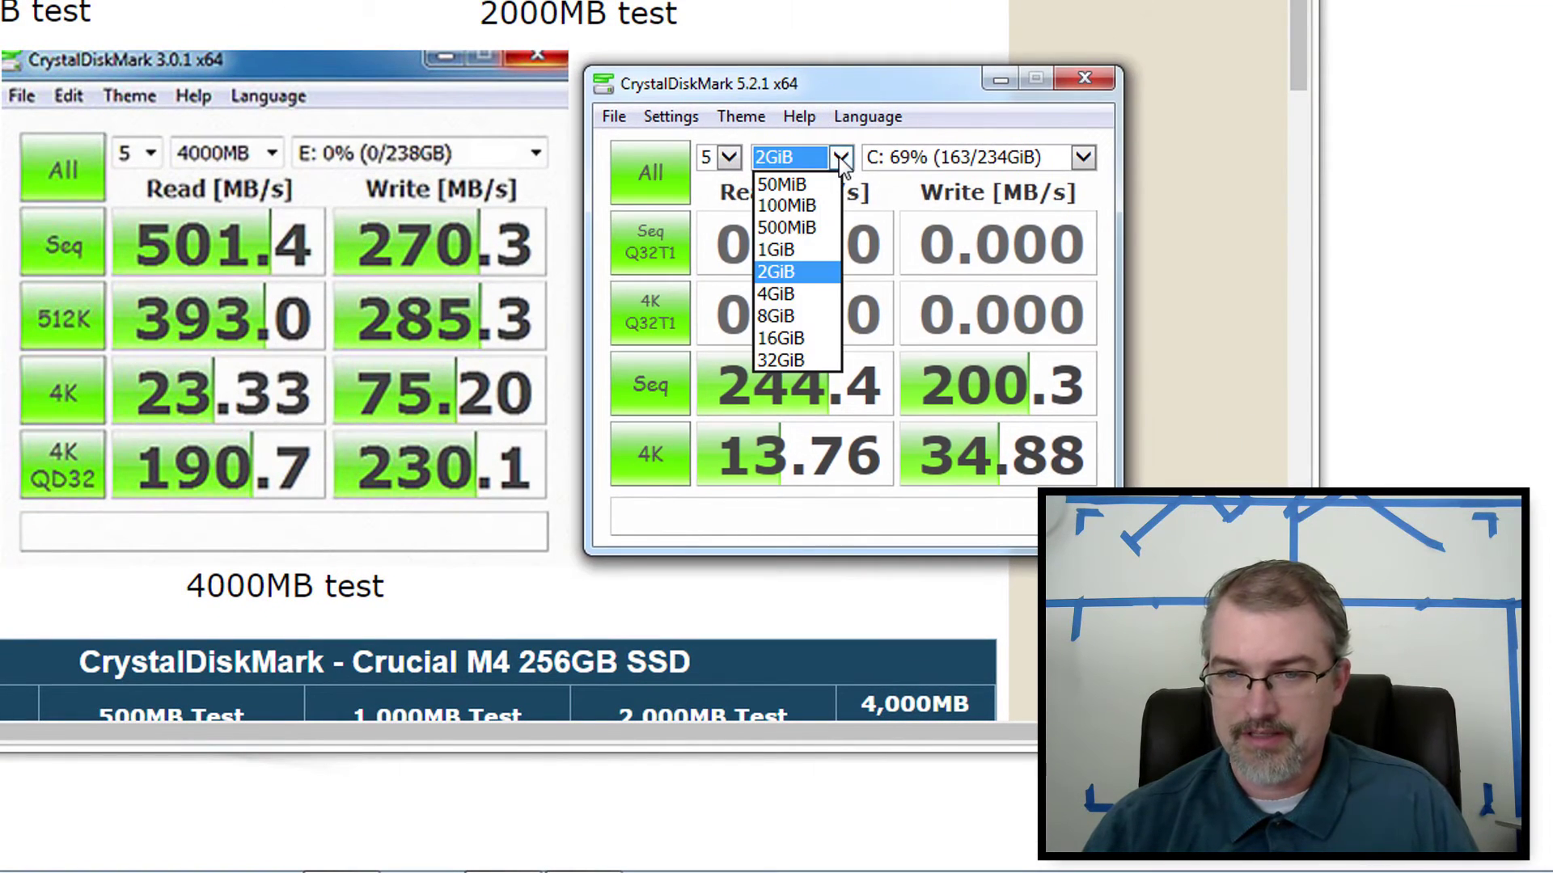
pyautogui.click(817, 300)
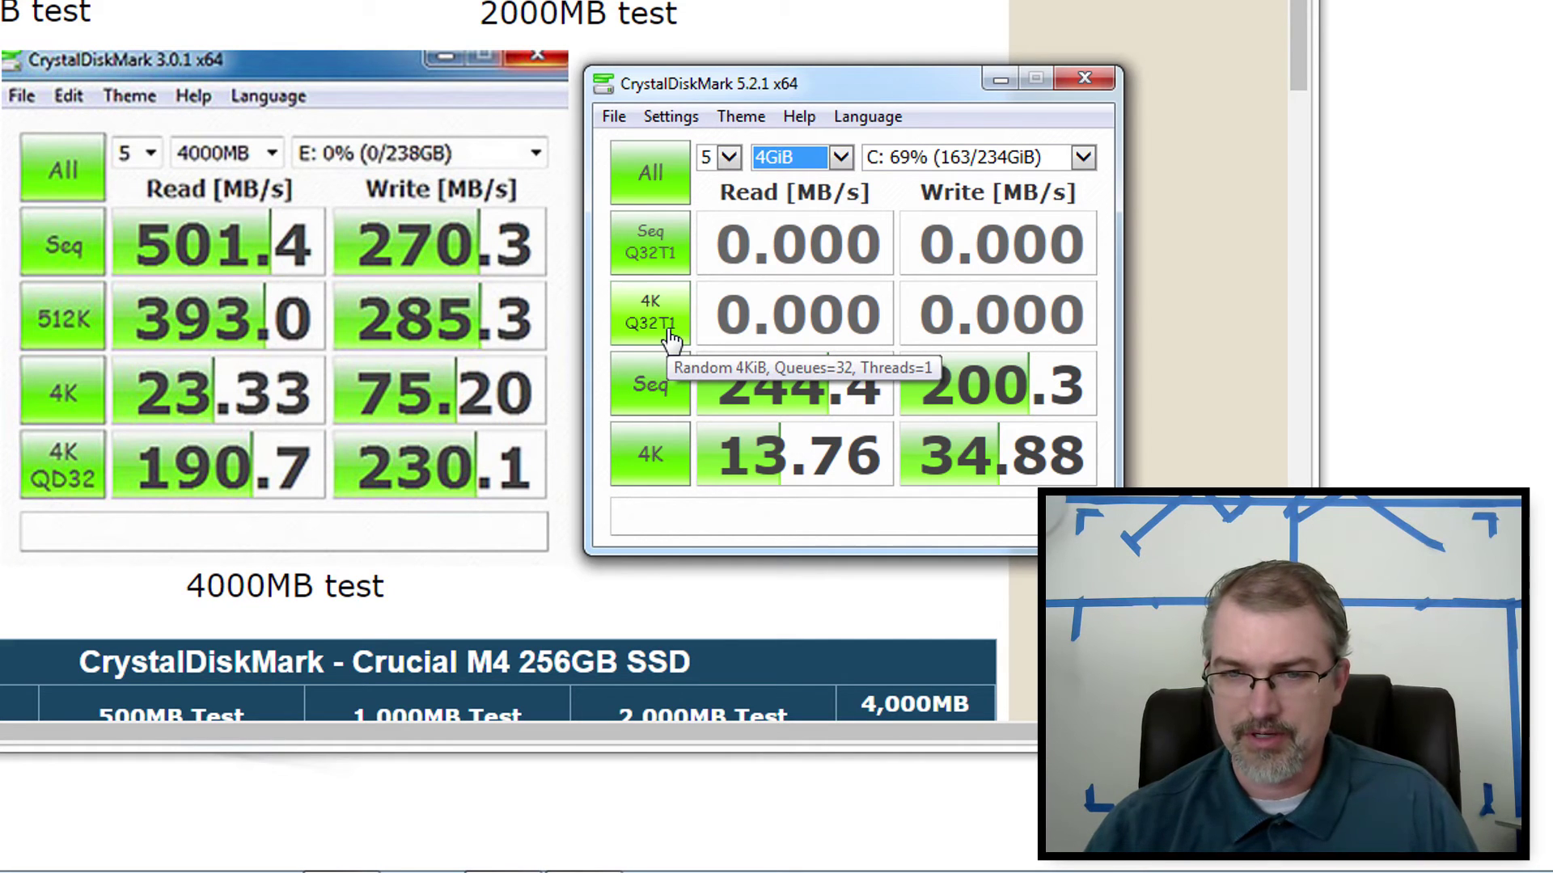
pyautogui.click(650, 192)
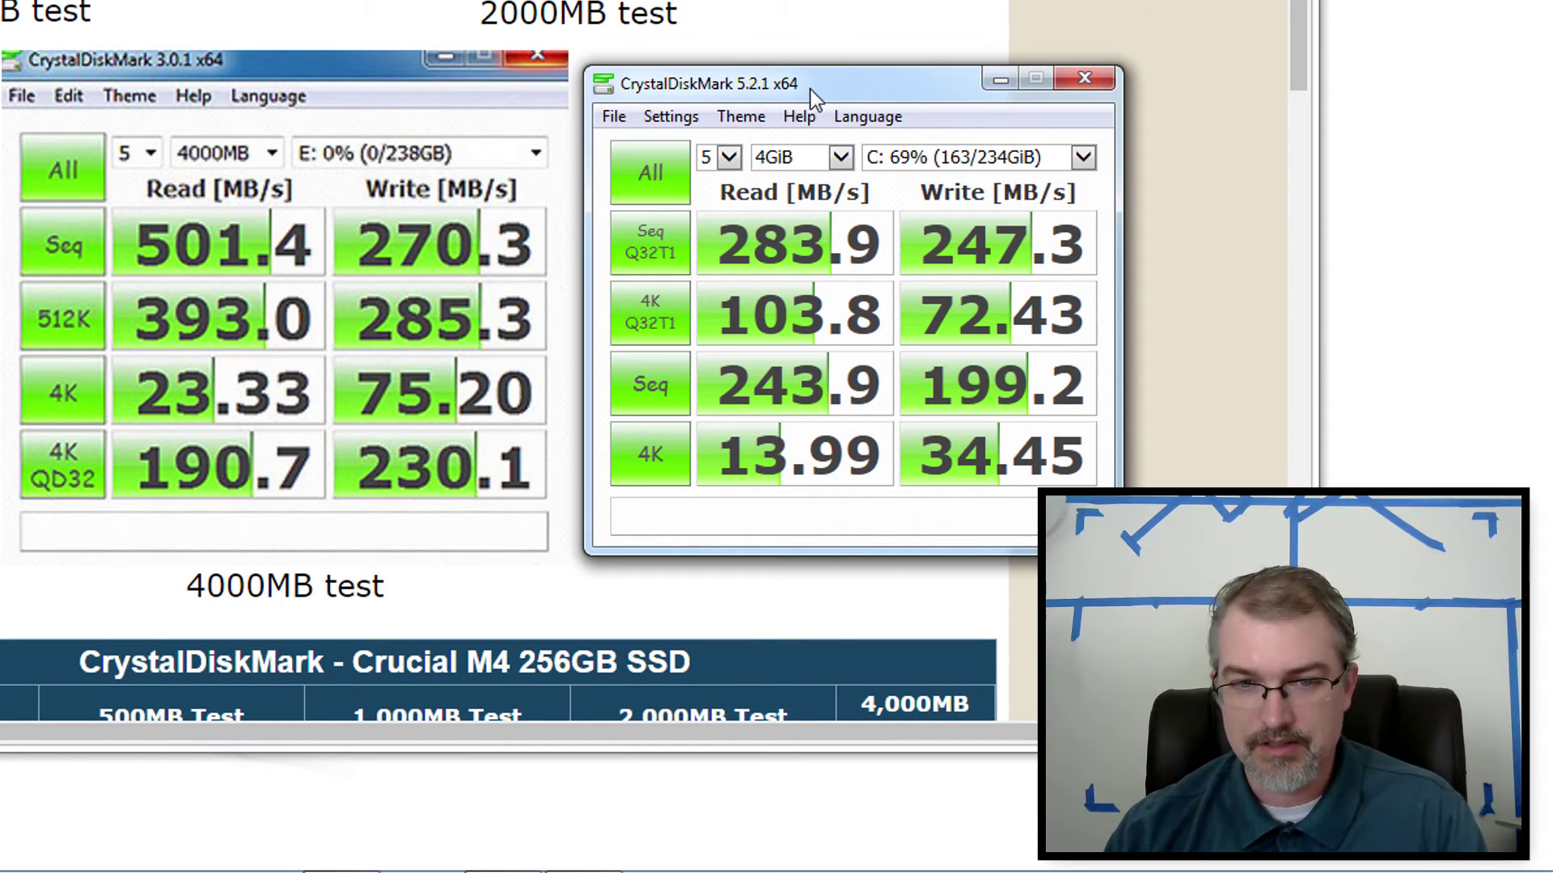
pyautogui.moveTo(810, 80); pyautogui.dragTo(784, 0)
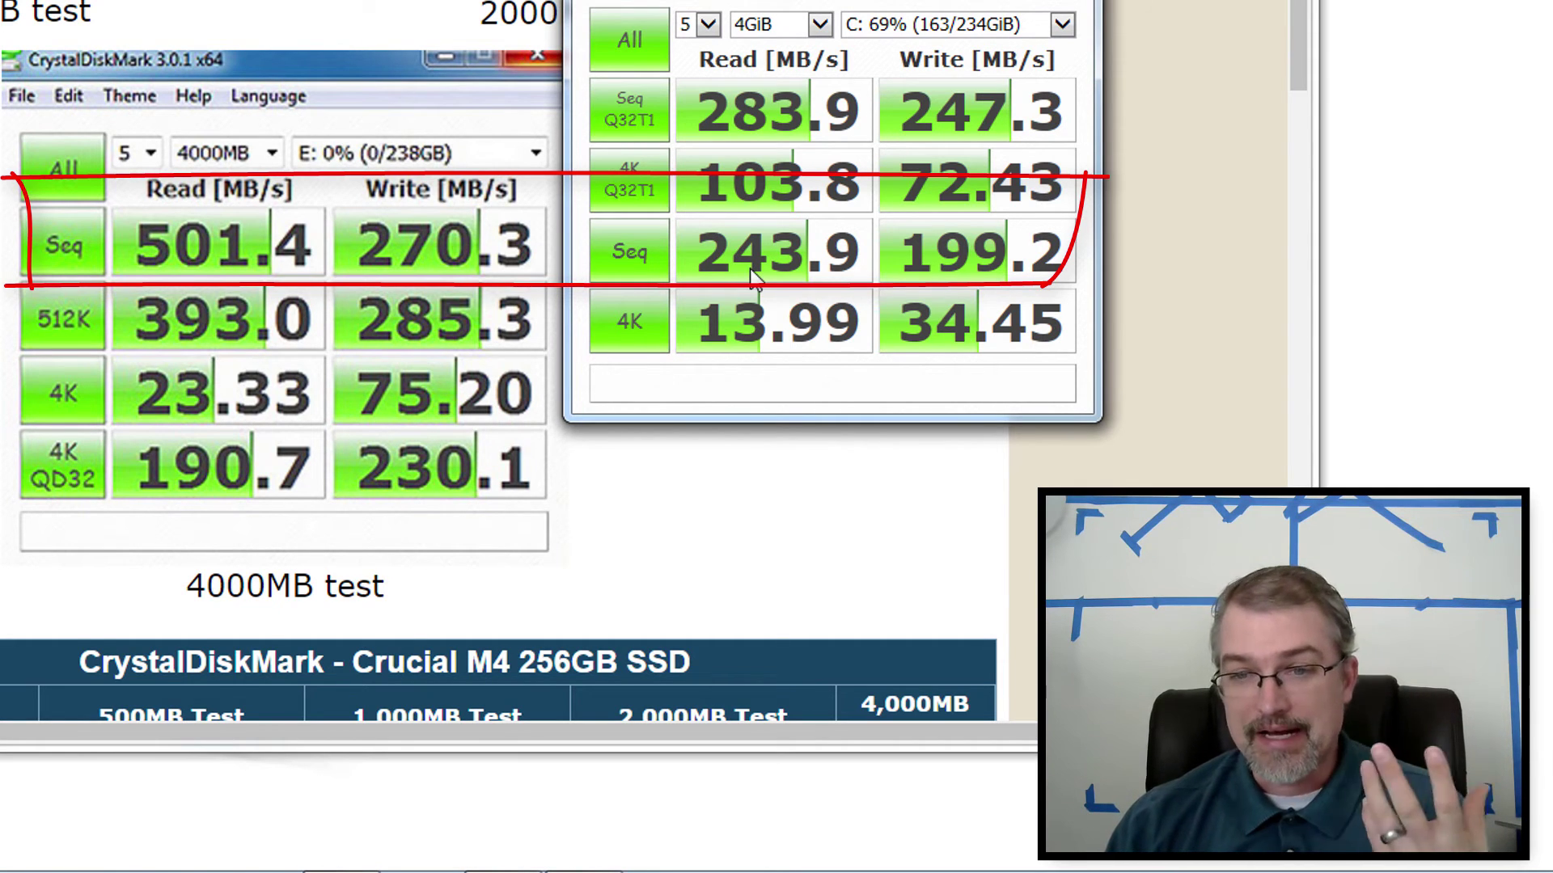
pyautogui.moveTo(796, 0)
pyautogui.mouseDown()
pyautogui.moveTo(809, 0)
pyautogui.moveTo(798, 21)
pyautogui.mouseUp()
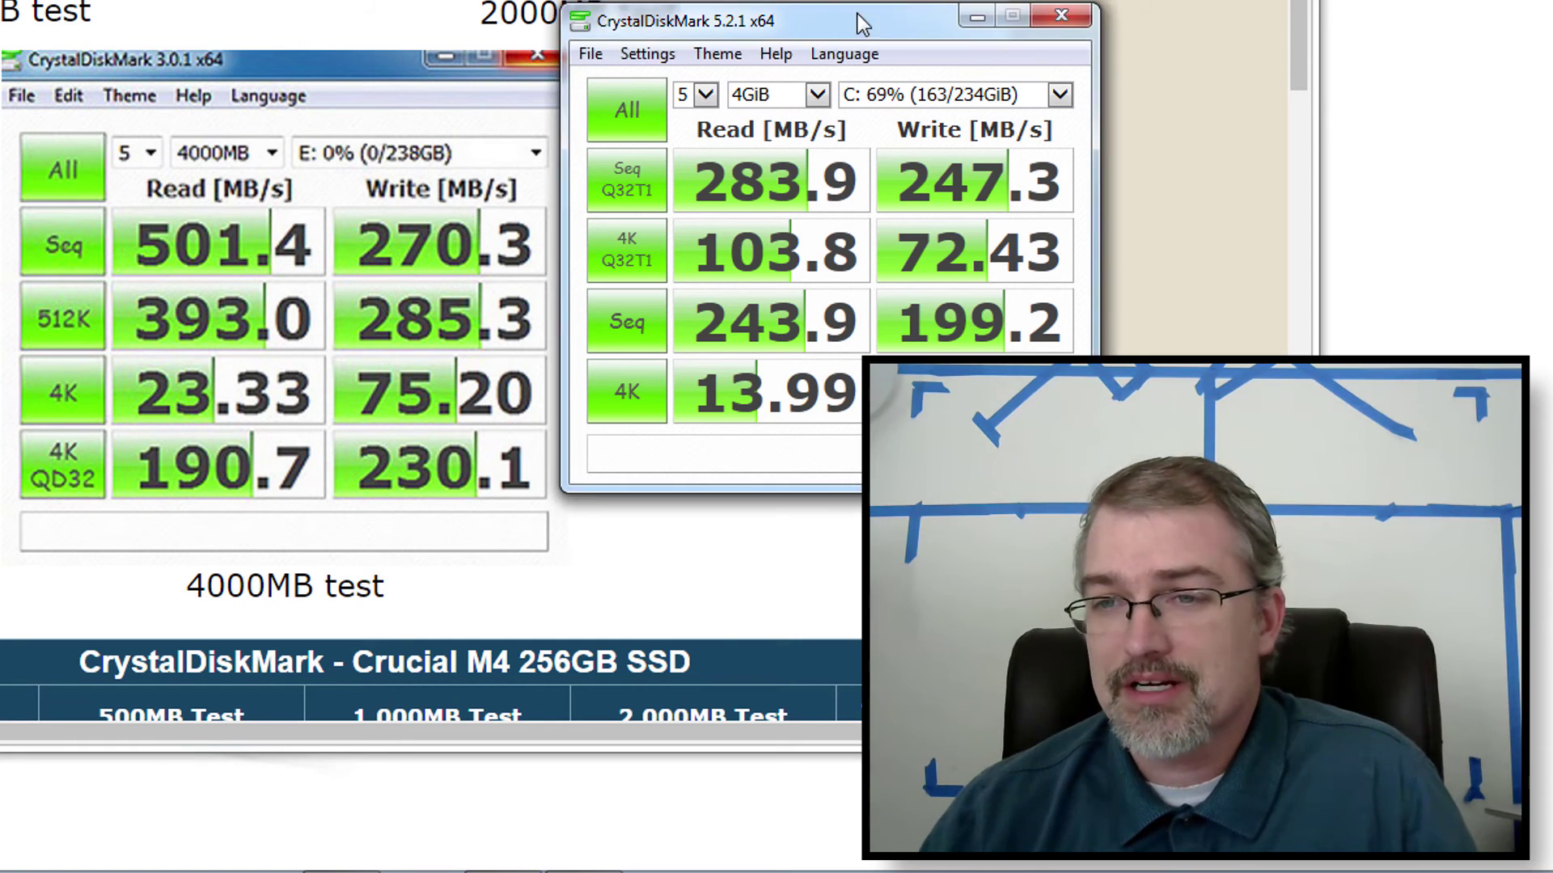
# Step: Move the CrystalDiskMark window with the 4GiB results to the top-right edge of the screen
pyautogui.moveTo(860, 21); pyautogui.dragTo(1409, 33)
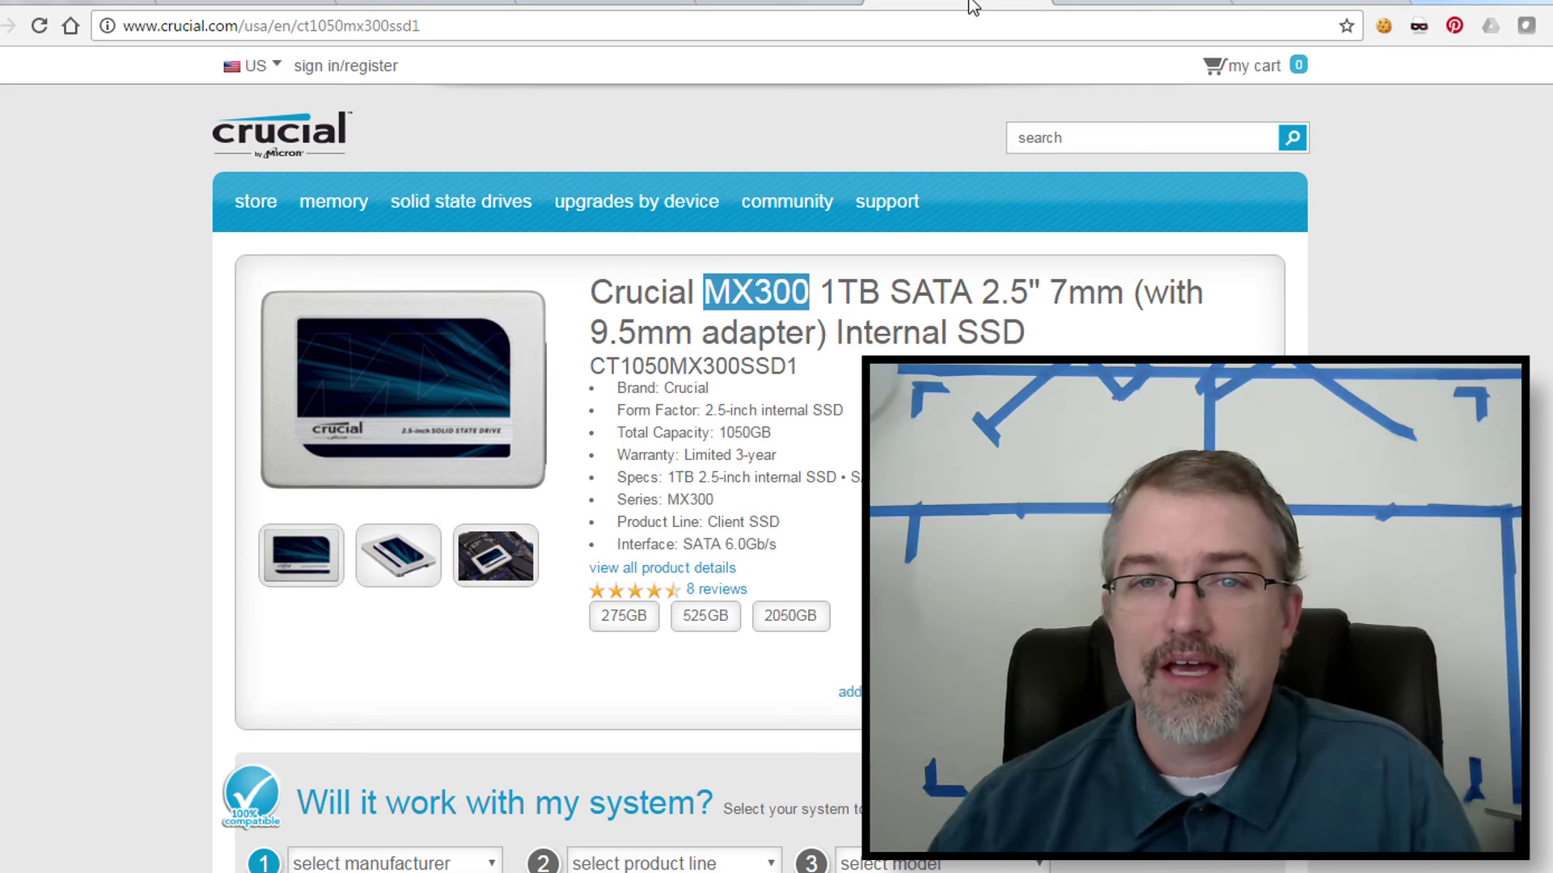
# Step: View the Amazon MX300 listing, then the CDRLabs review's MX300 1TB CrystalDiskMark results
pyautogui.click(758, 7)
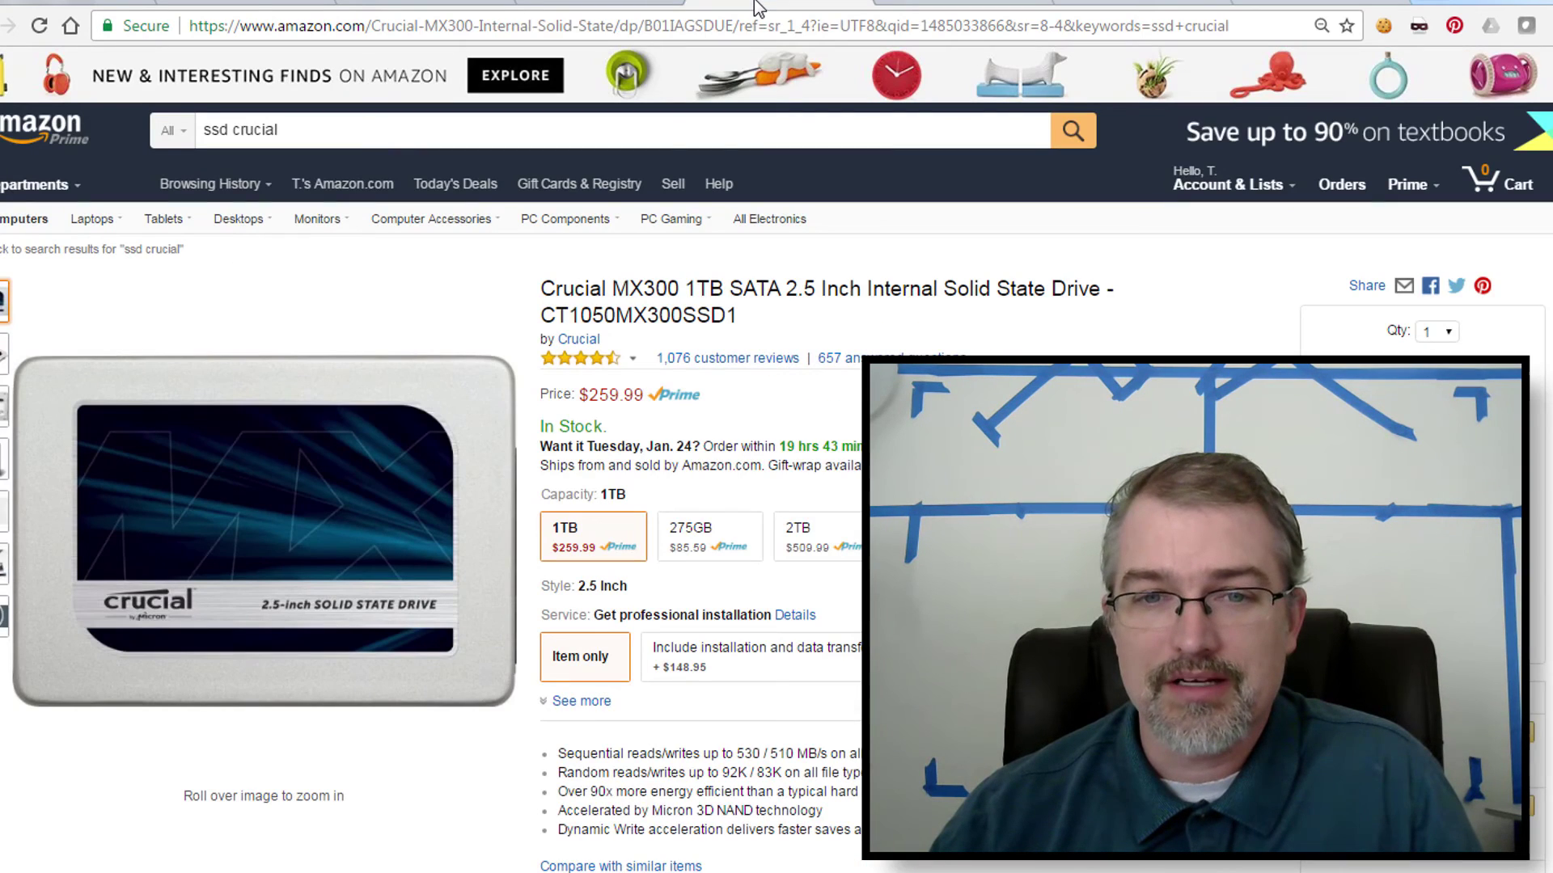
pyautogui.click(1288, 5)
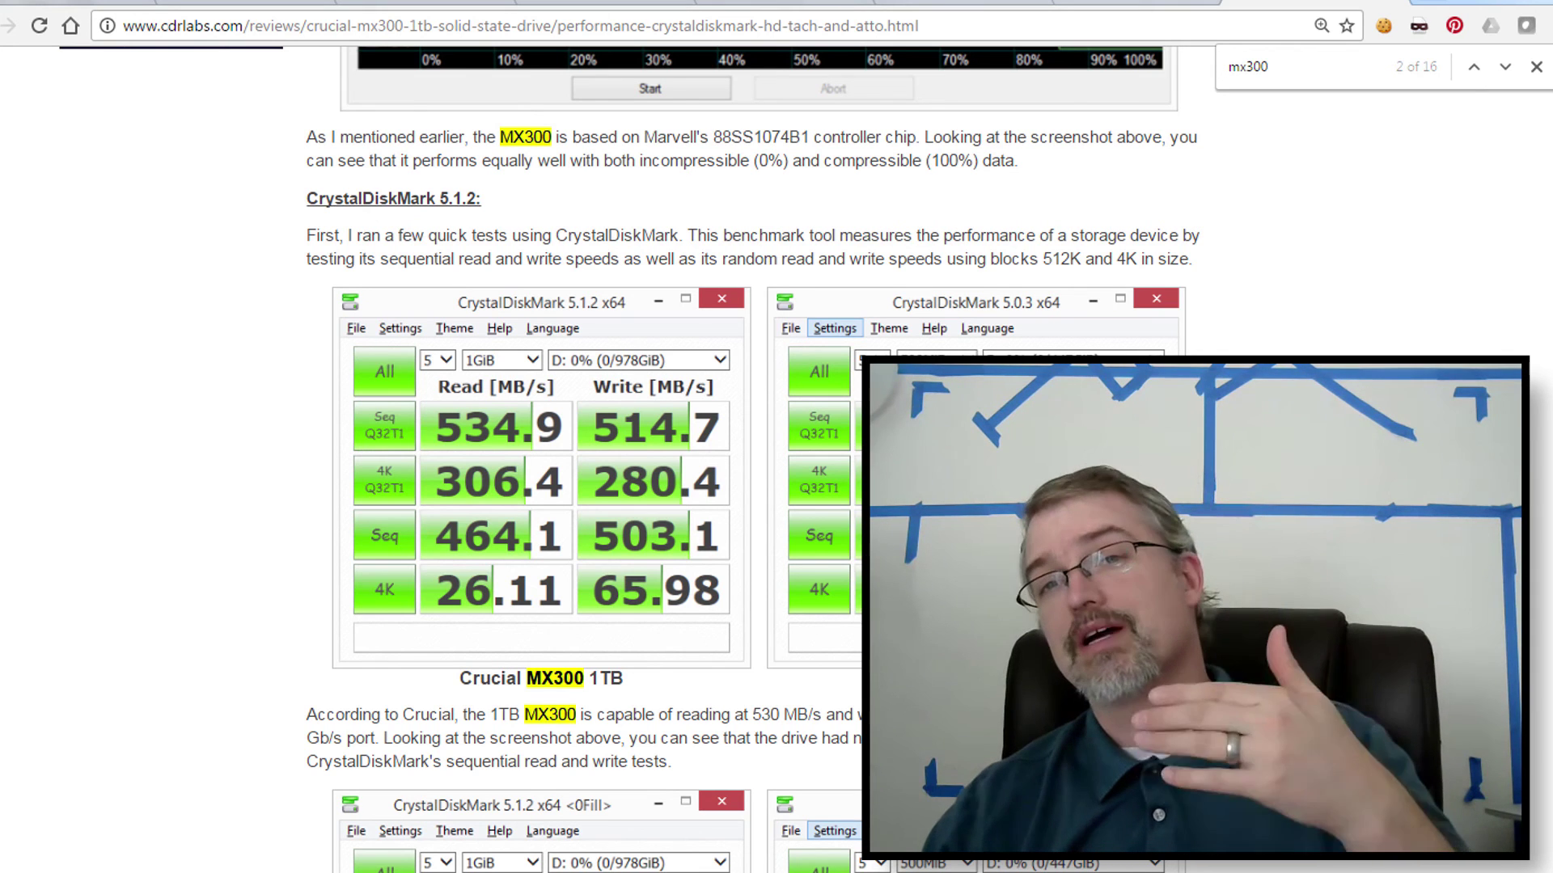
# Step: Place the M4's 4GiB results (283.9/247.3 MB/s) beside the review's MX300 CrystalDiskMark screenshot
pyautogui.hotkey('alt', 'Tab')
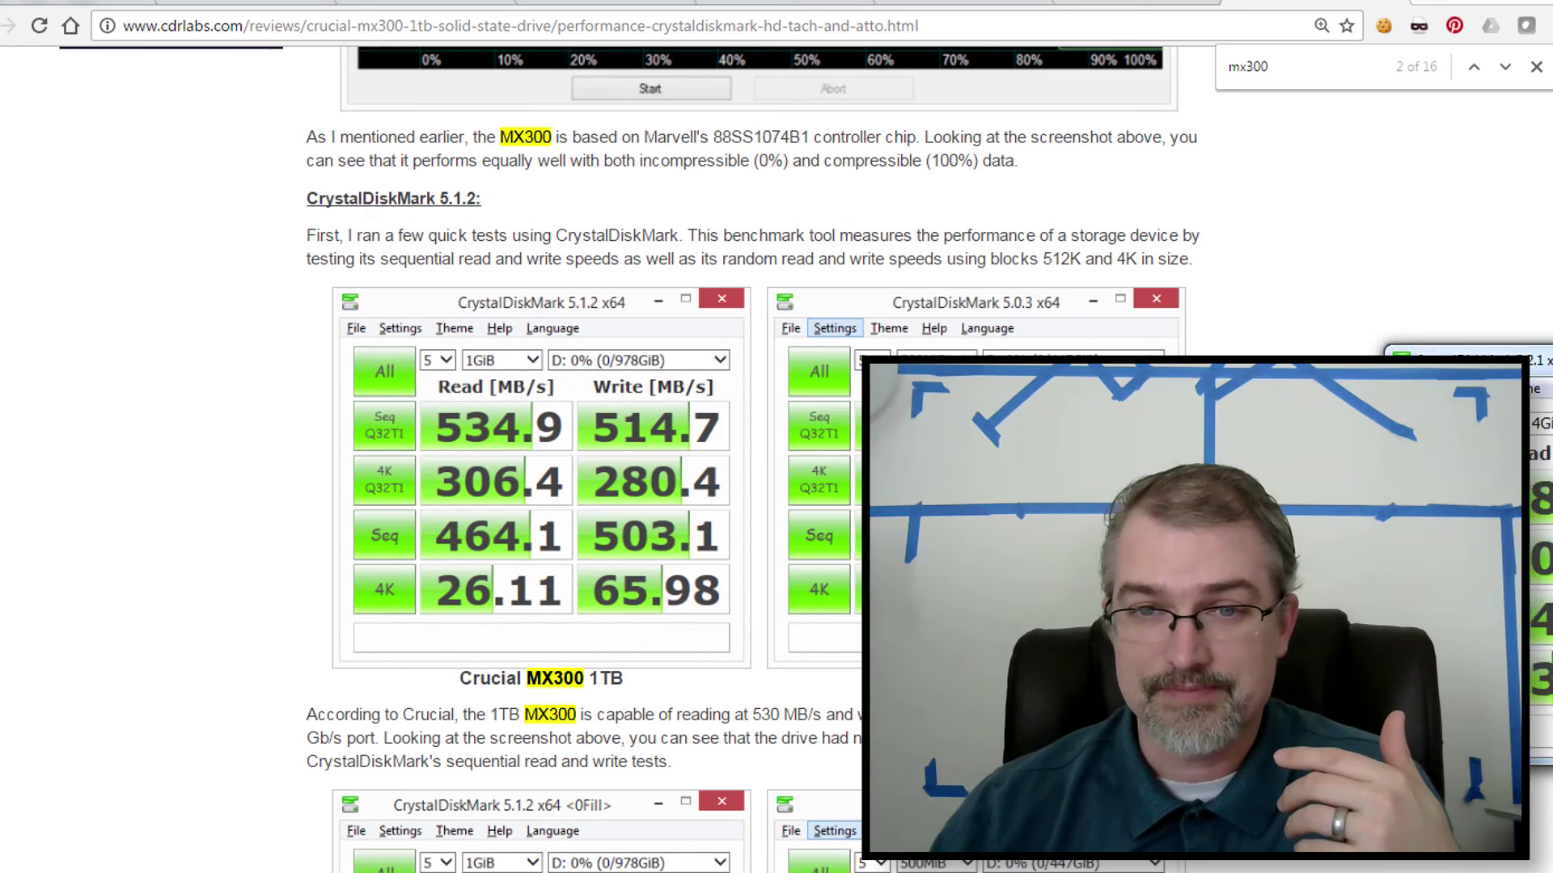
pyautogui.moveTo(1532, 366); pyautogui.dragTo(930, 321)
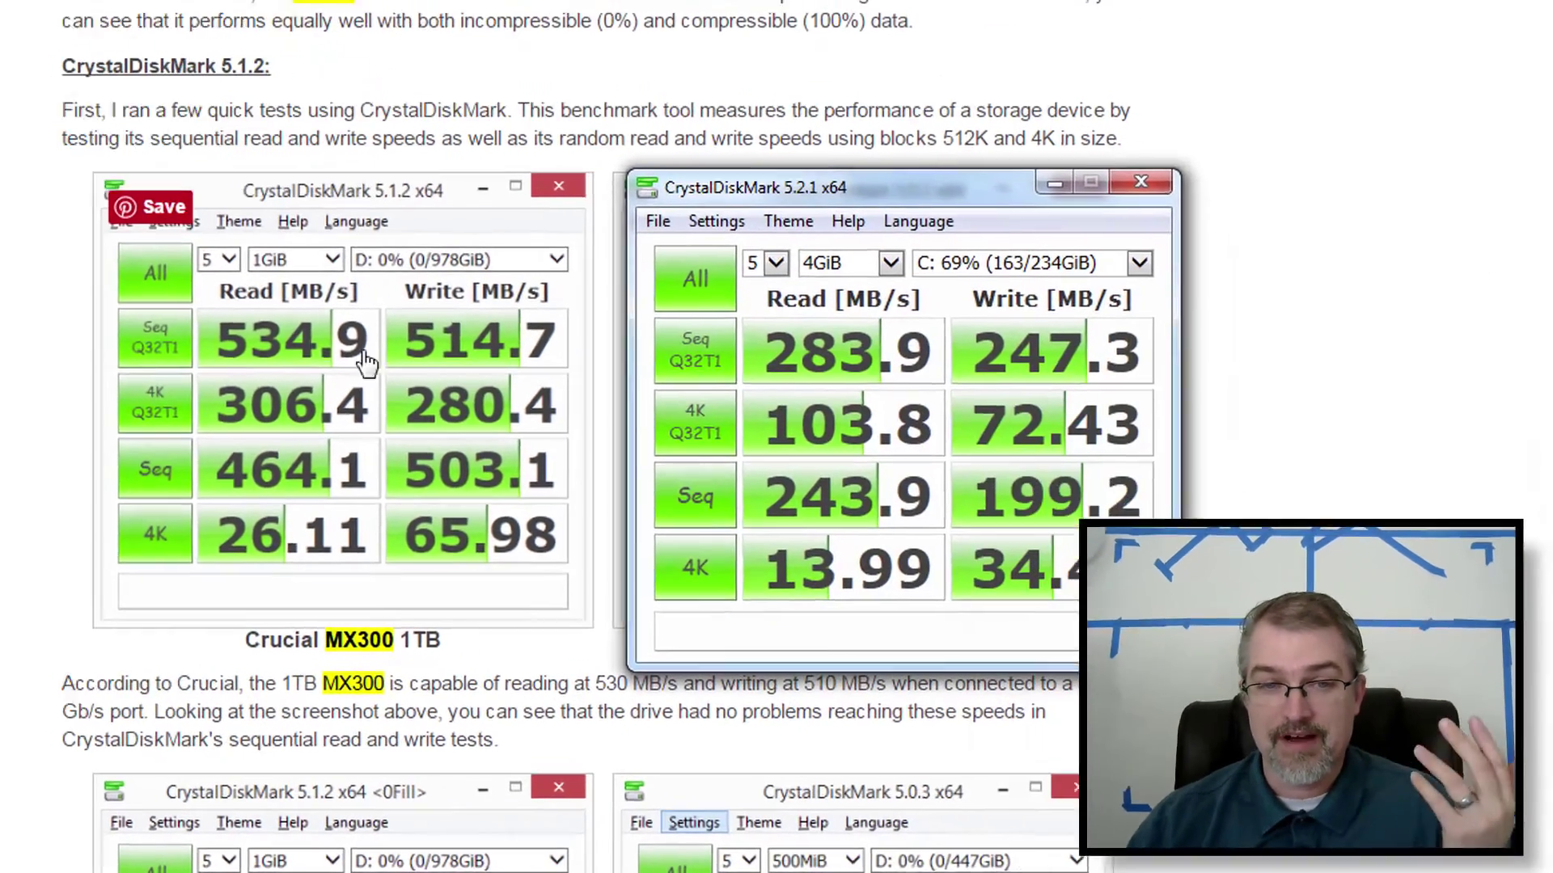